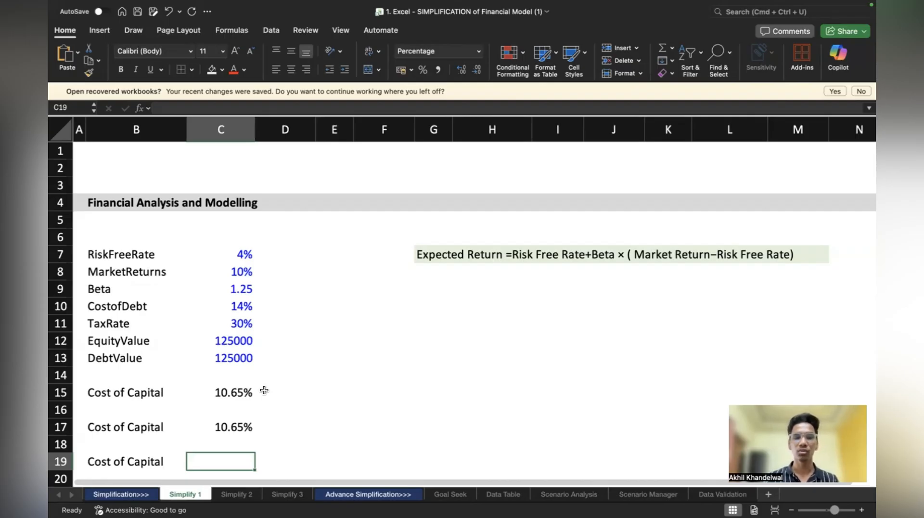
Review the Cost of Capital formulas in C15 and C17, and create names for B7:C13 from the left column labels
click(235, 392)
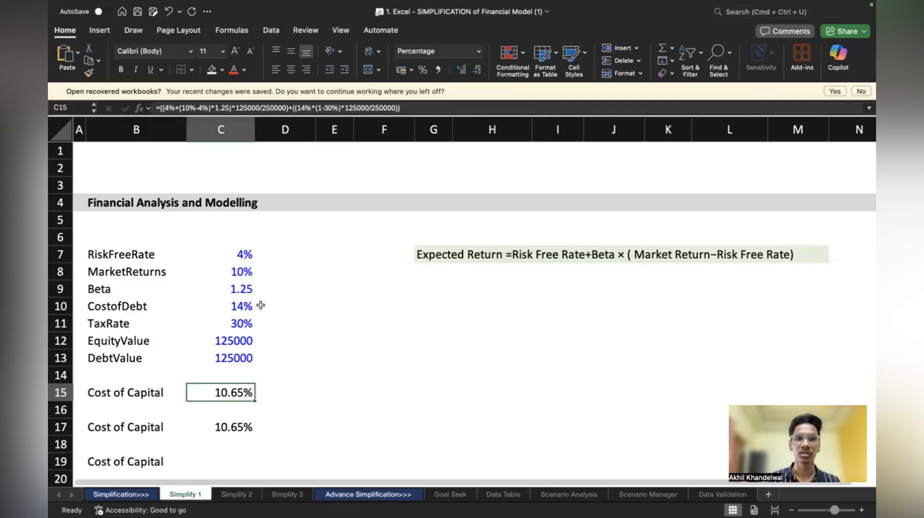
click(221, 427)
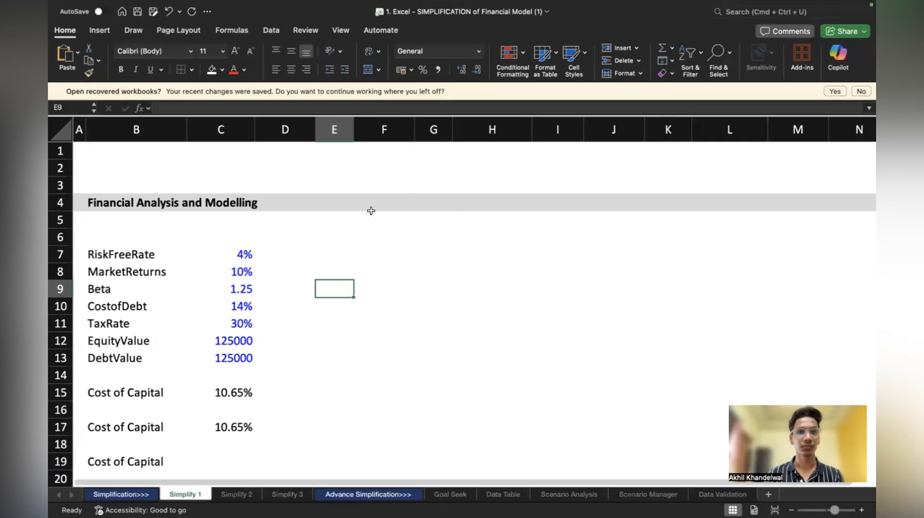
drag(114, 255, 216, 351)
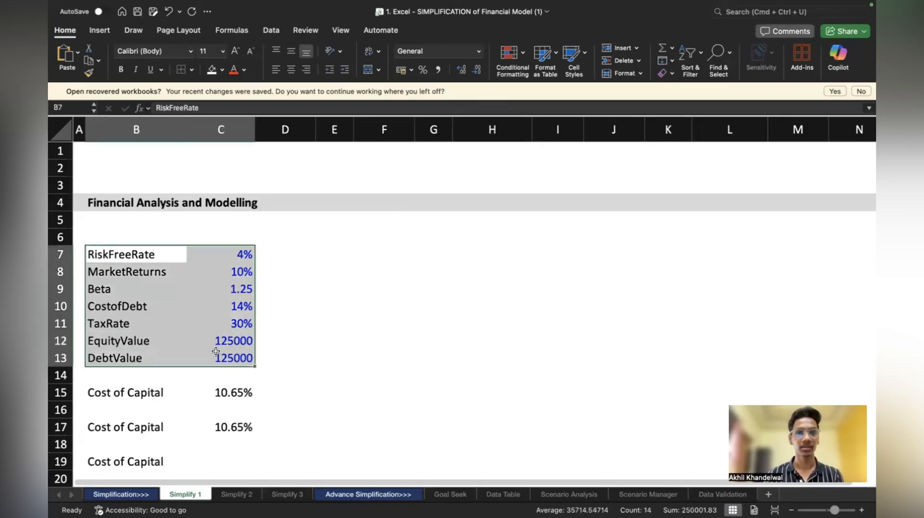
click(232, 31)
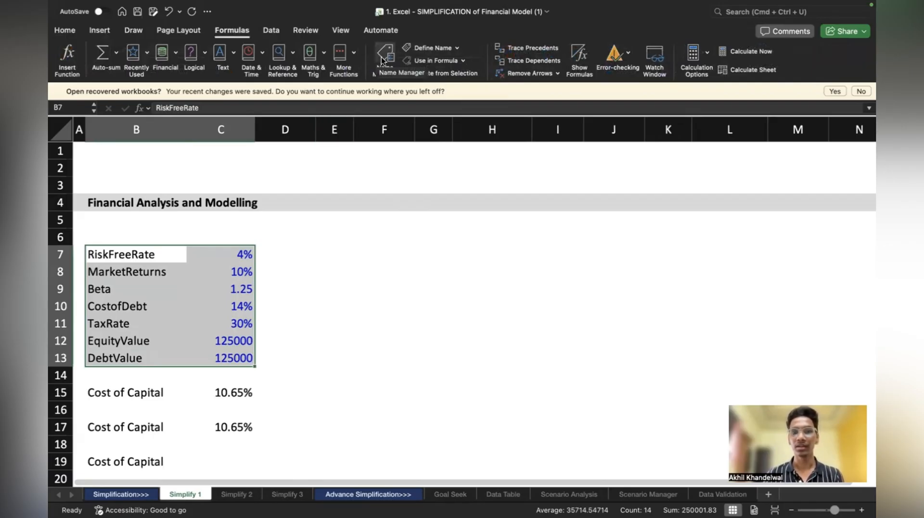
click(428, 74)
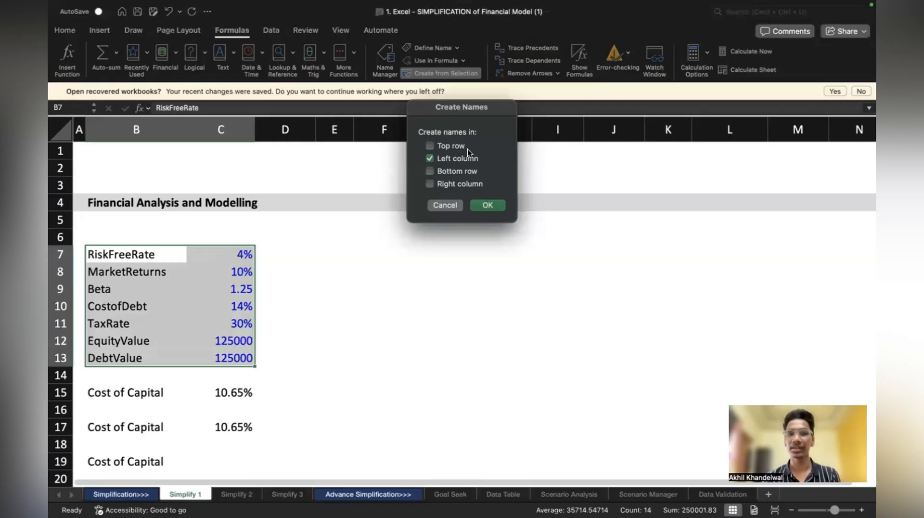
click(488, 205)
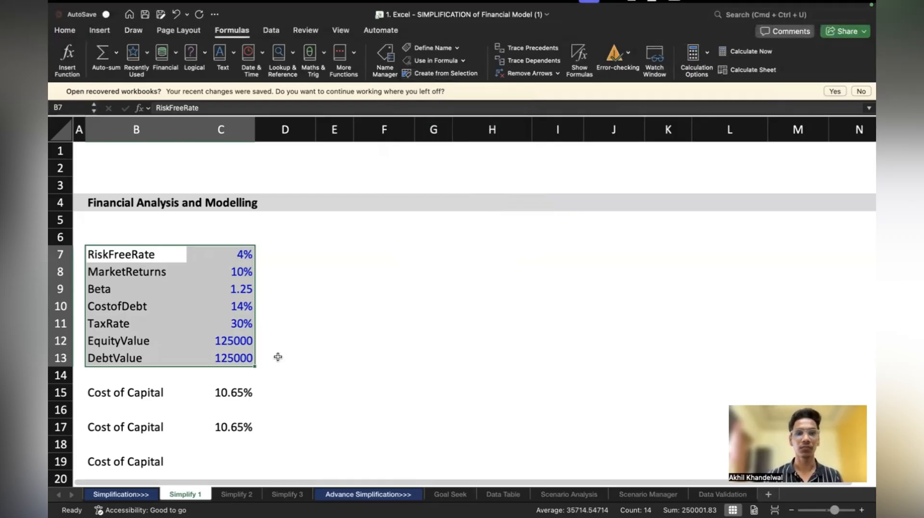
Begin the Cost of Capital formula in C19 with =((RiskFreeRate+, using the named range
click(222, 462)
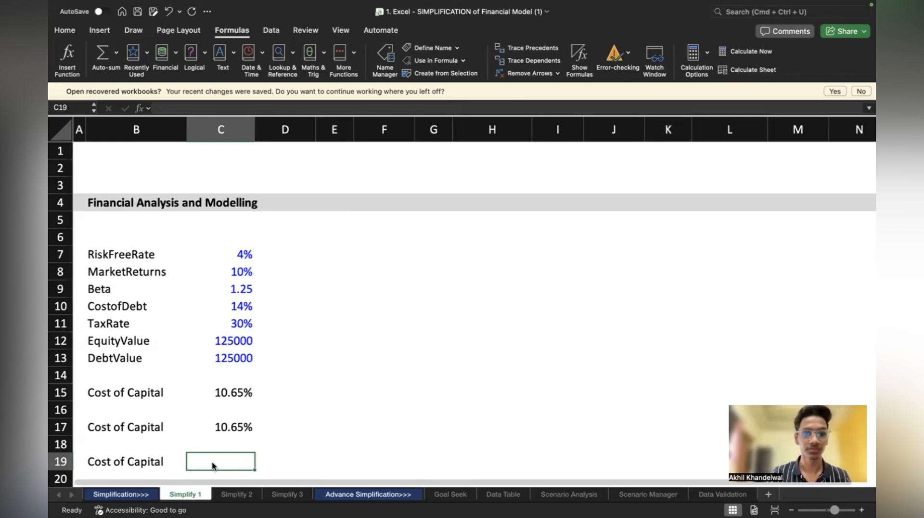
text(=)
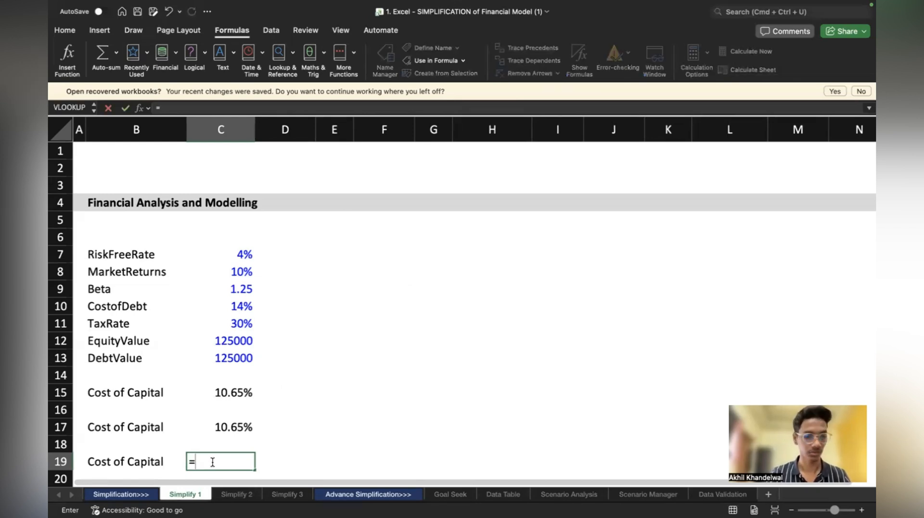
text((()
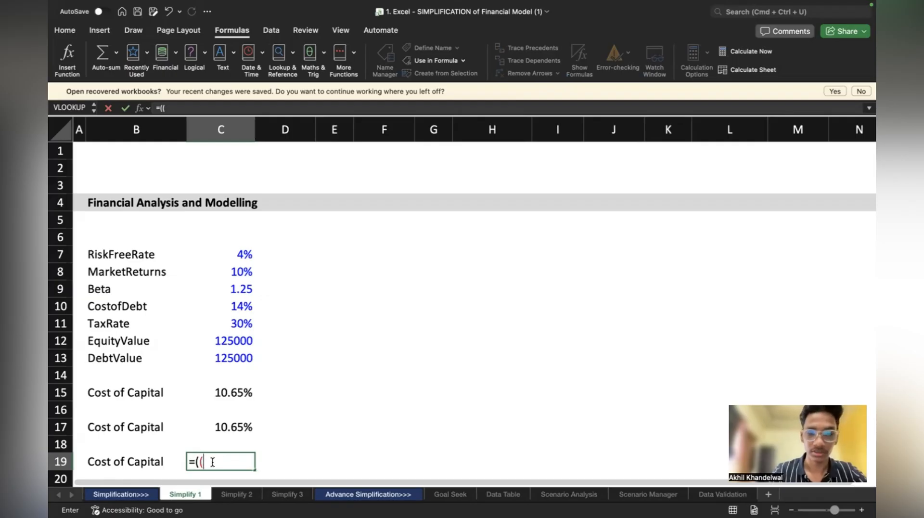
text(ri)
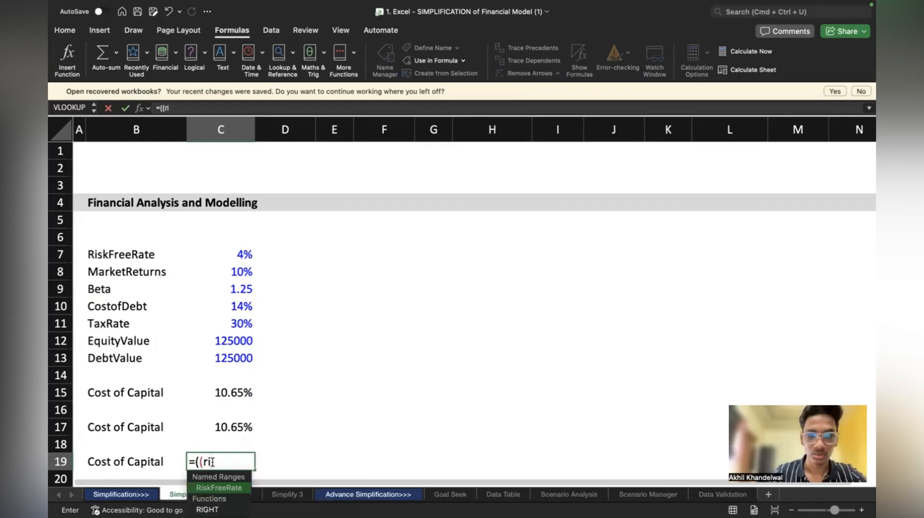
double_click(228, 485)
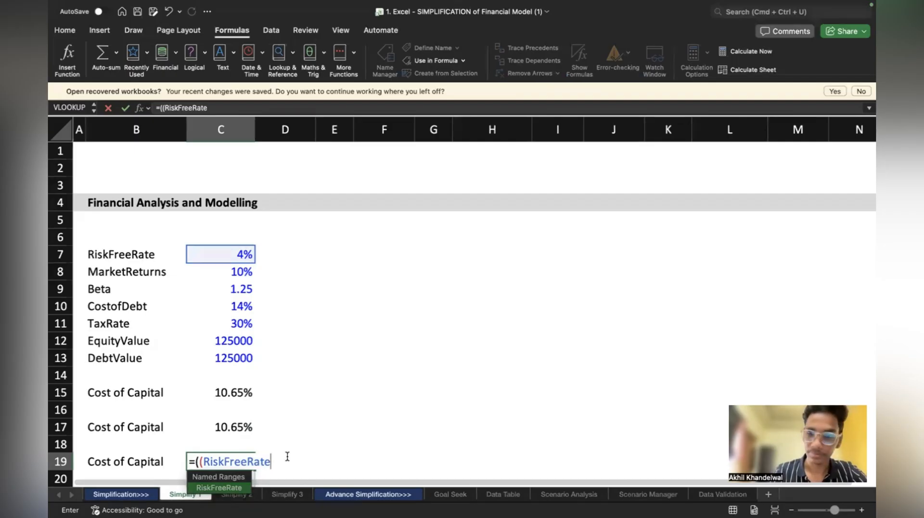
text(+)
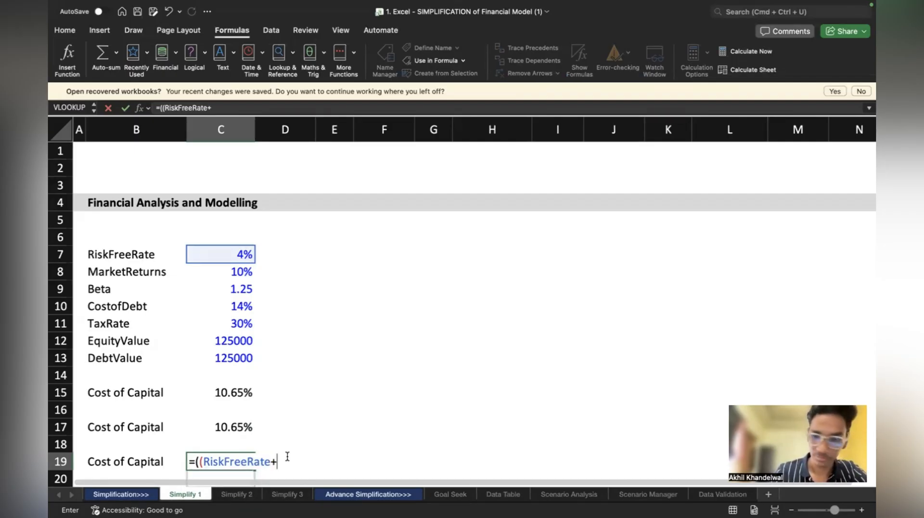
Add the market premium term (MarketReturns-RiskFreeRate) to the C19 formula using the named ranges
text(()
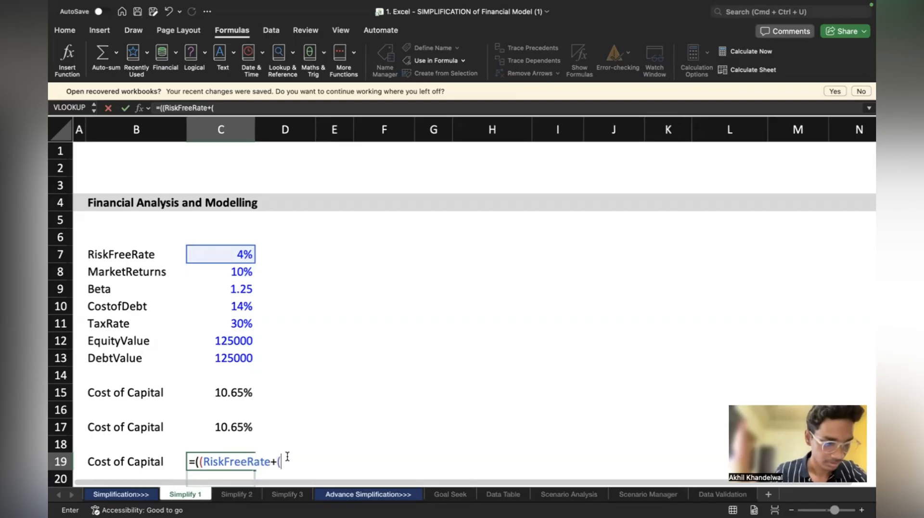
text(mar)
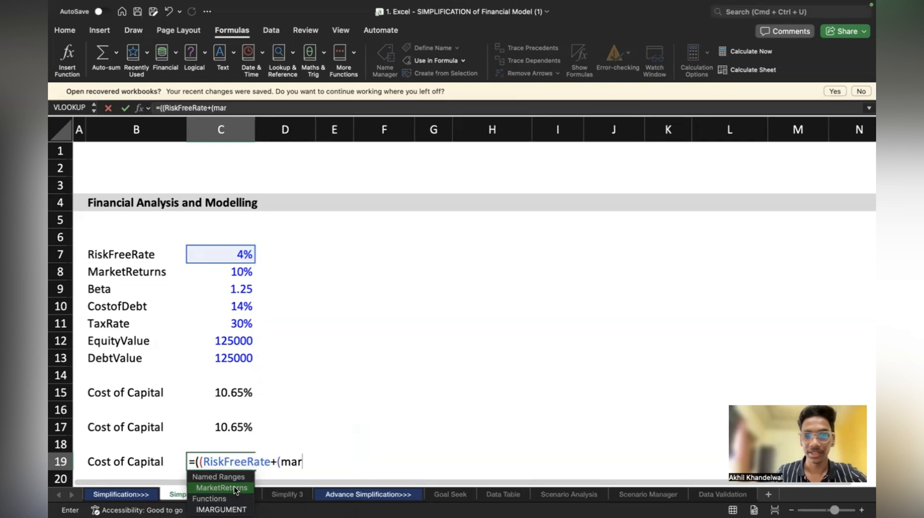
double_click(233, 485)
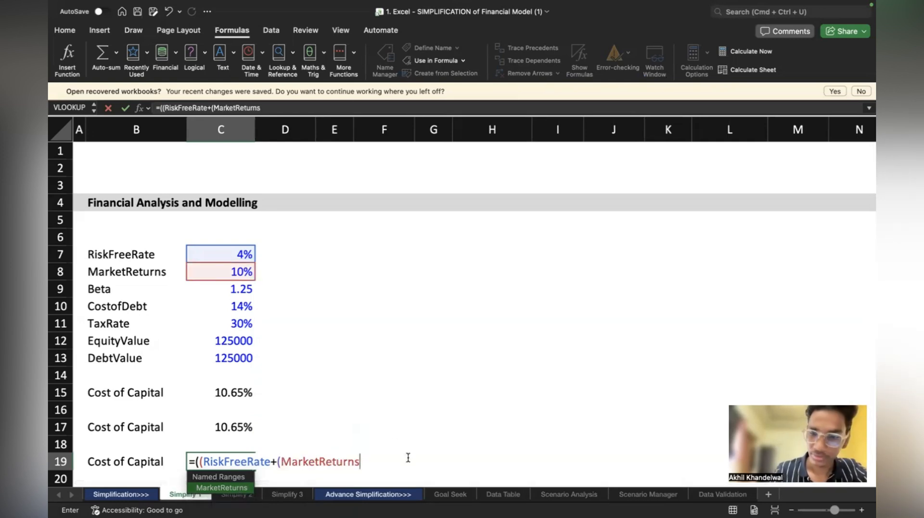
text(-)
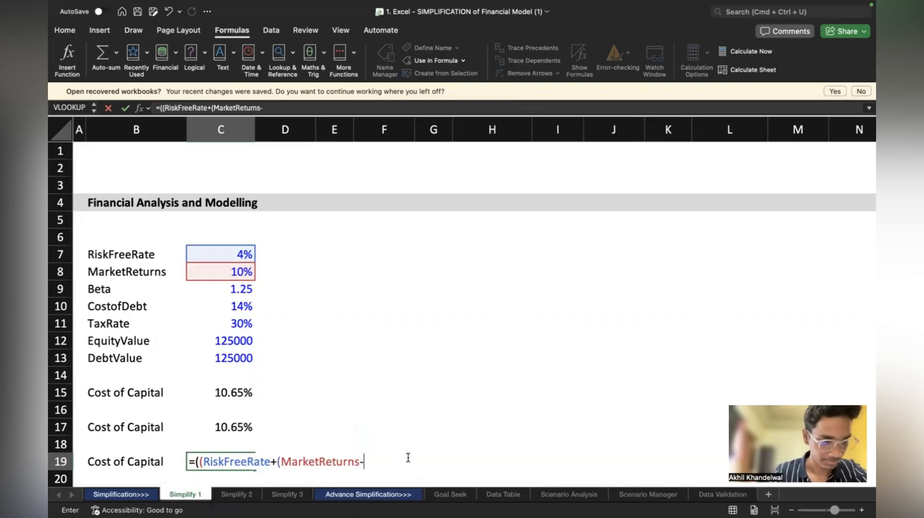
text(risk)
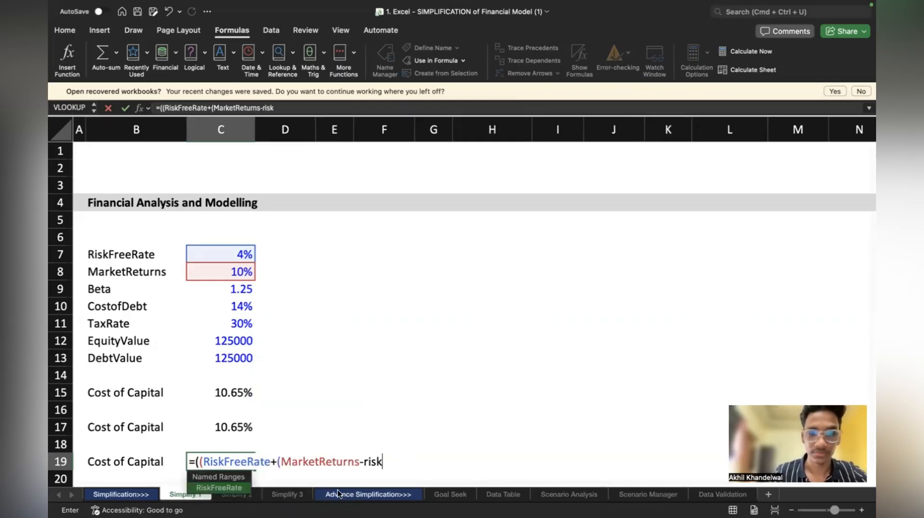
double_click(239, 485)
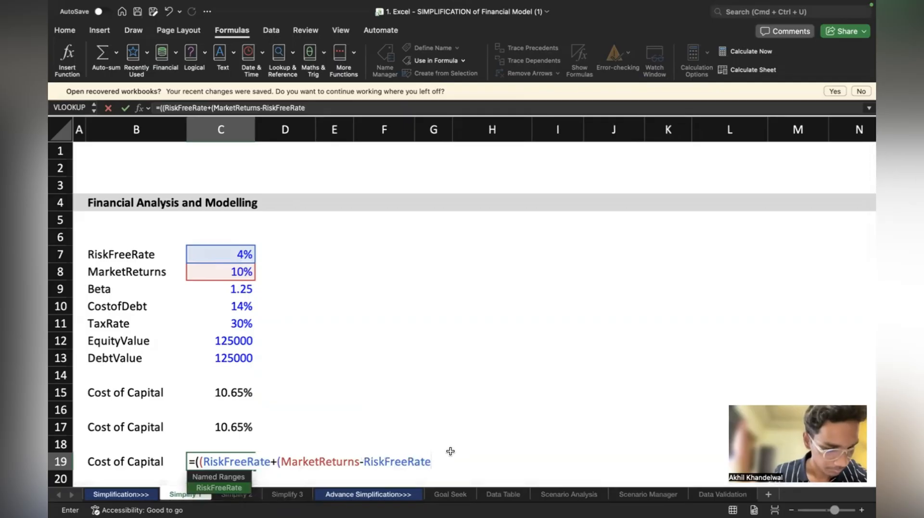
text())
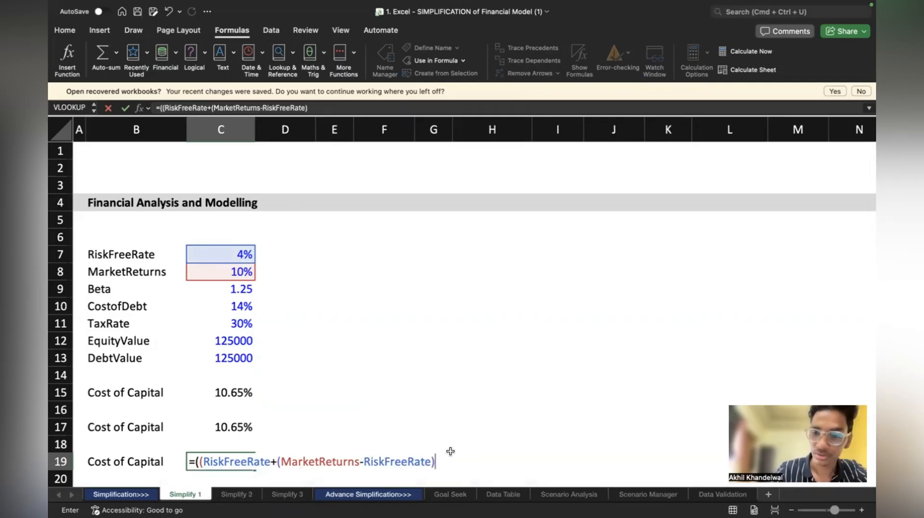
Multiply the market premium by the named range Beta in the C19 formula and close the cost of equity bracket
text(*)
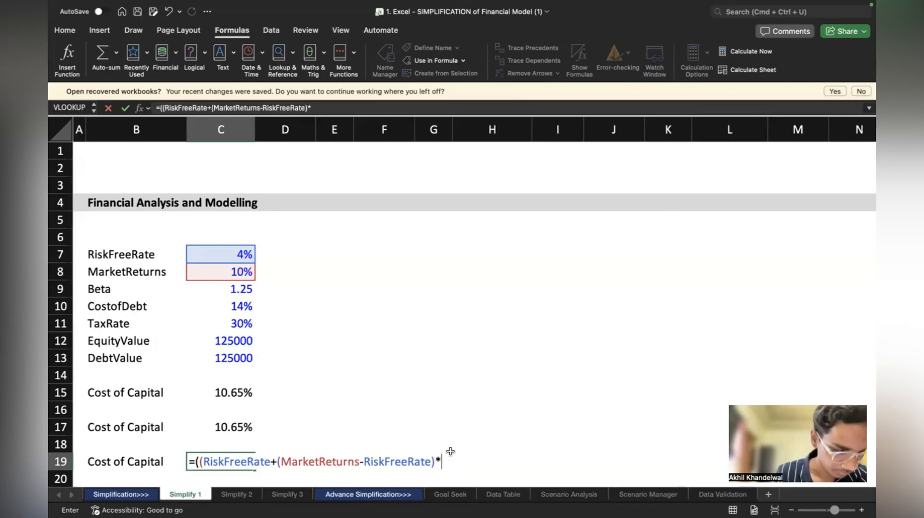
text(b)
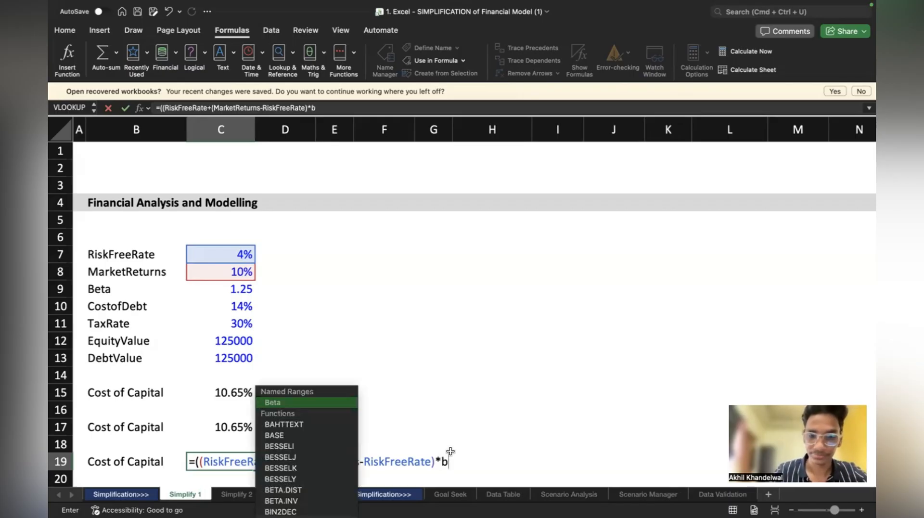
text(et)
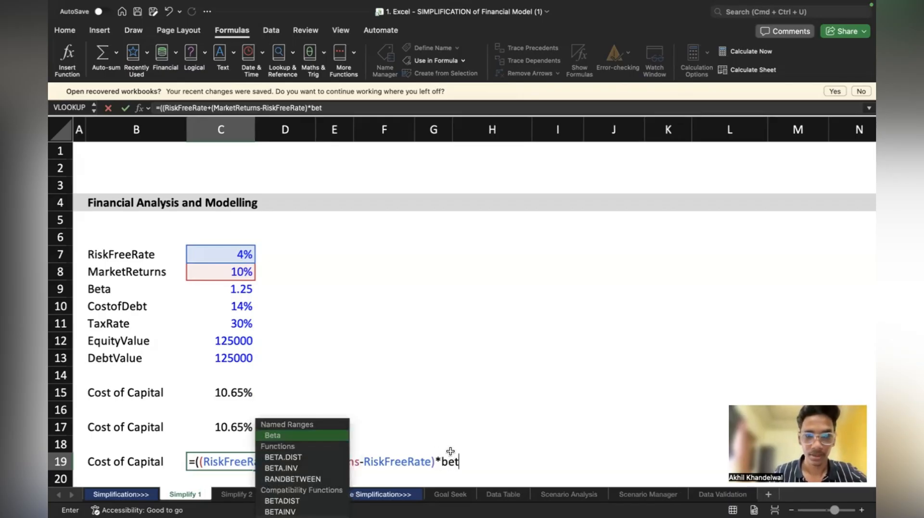
double_click(307, 434)
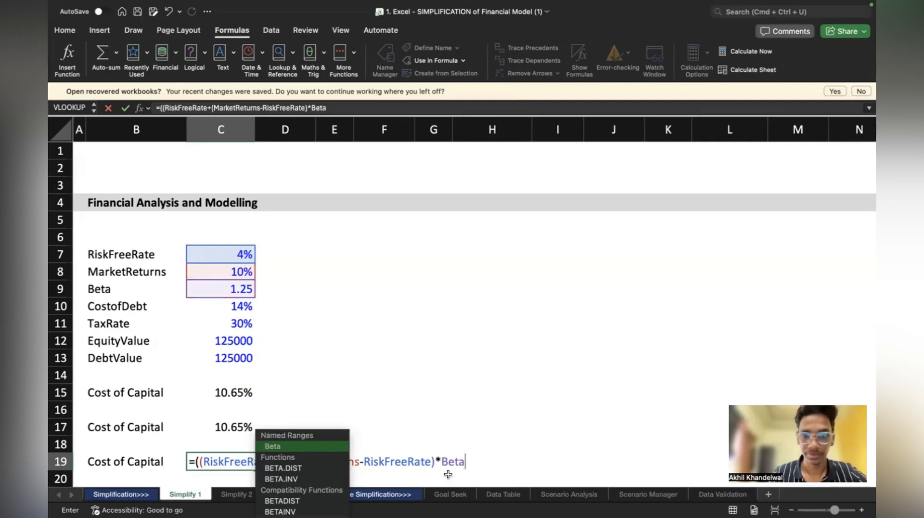
click(472, 459)
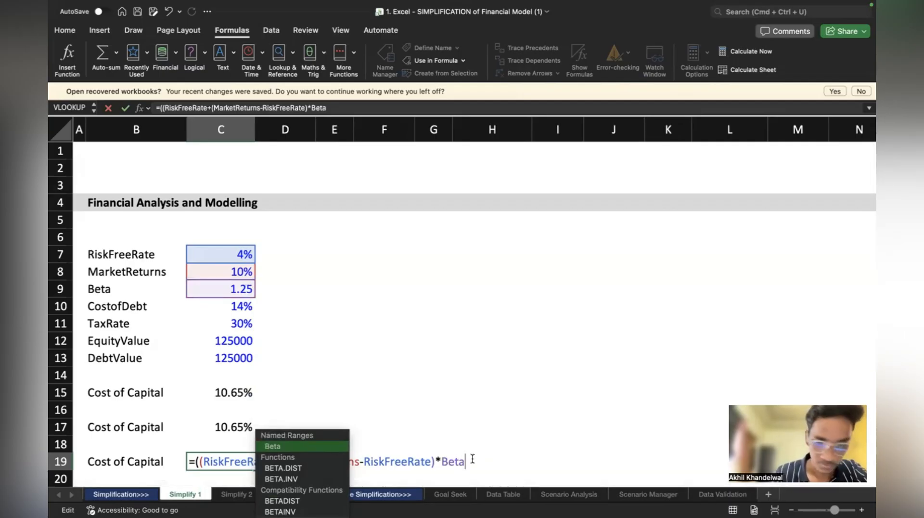
text())
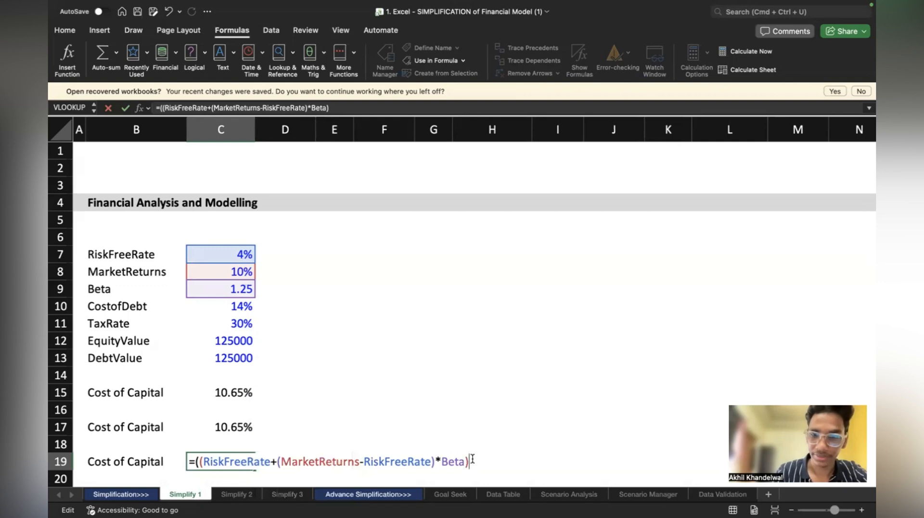
Weight the cost of equity in C19 by appending *EquityValue/(EquityValue+DebtValue)) with the named ranges
text(*)
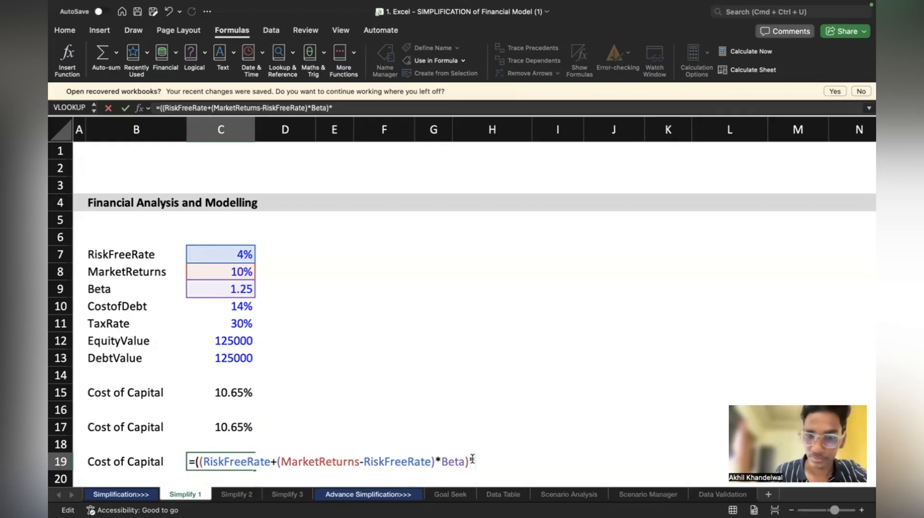
text(e)
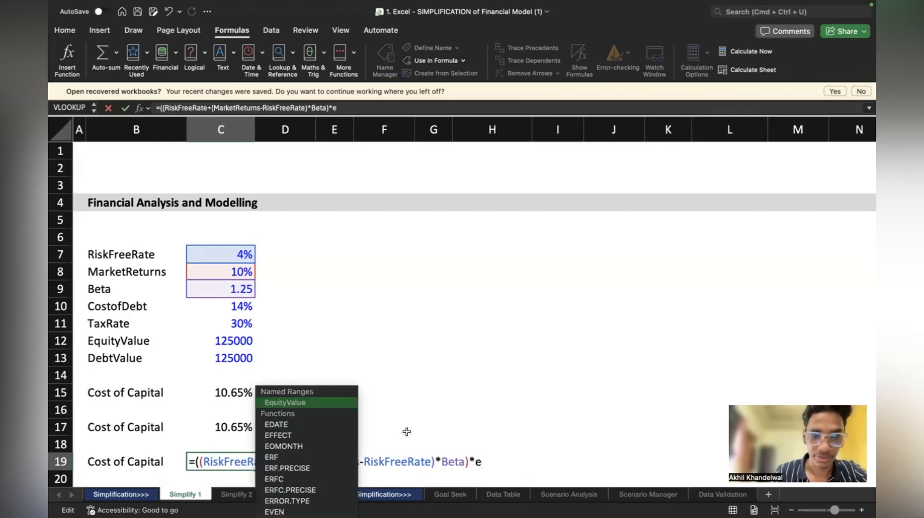
double_click(308, 401)
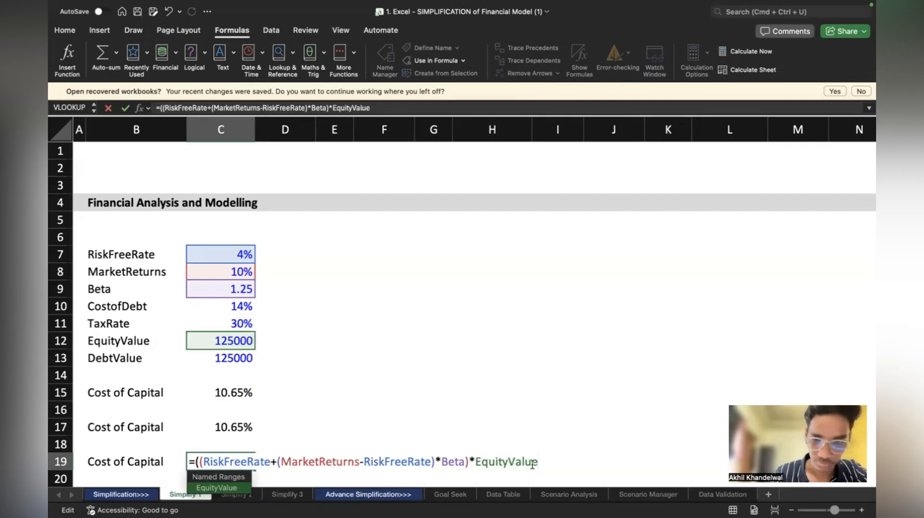
text(/)
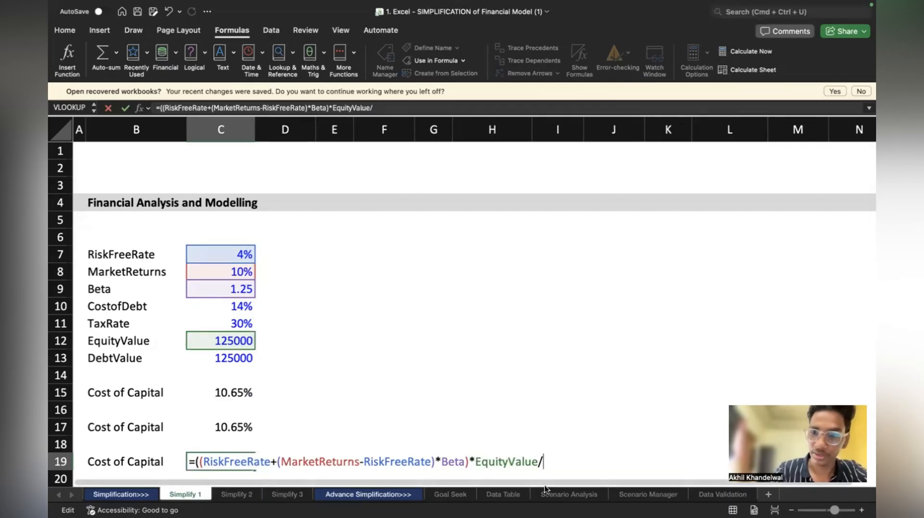
text((equ)
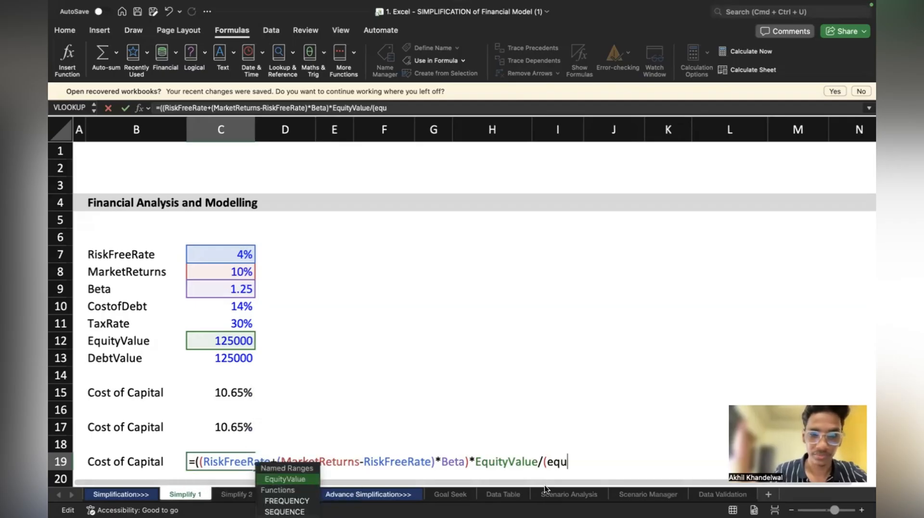
double_click(297, 477)
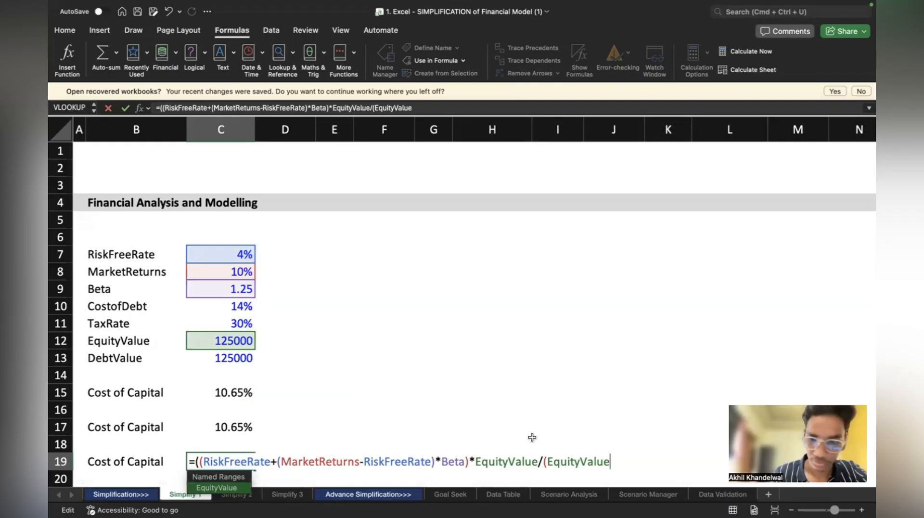
text(+)
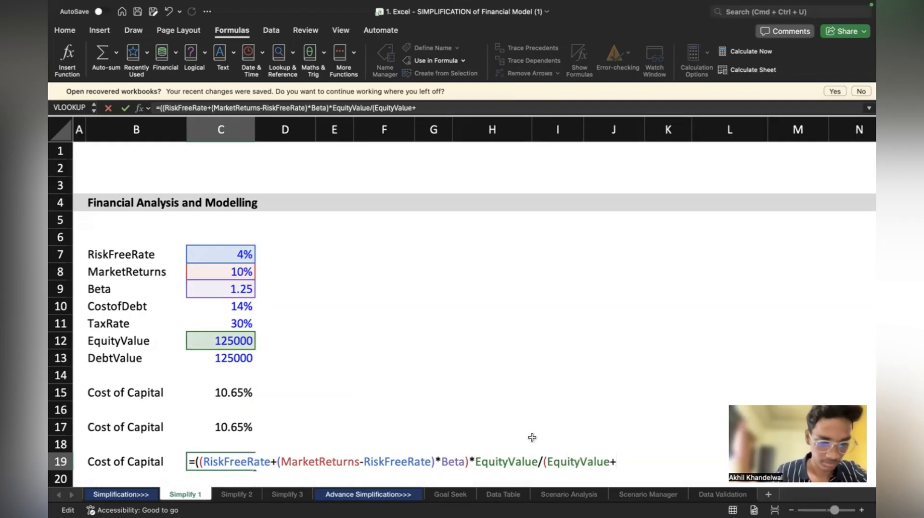
text(debt)
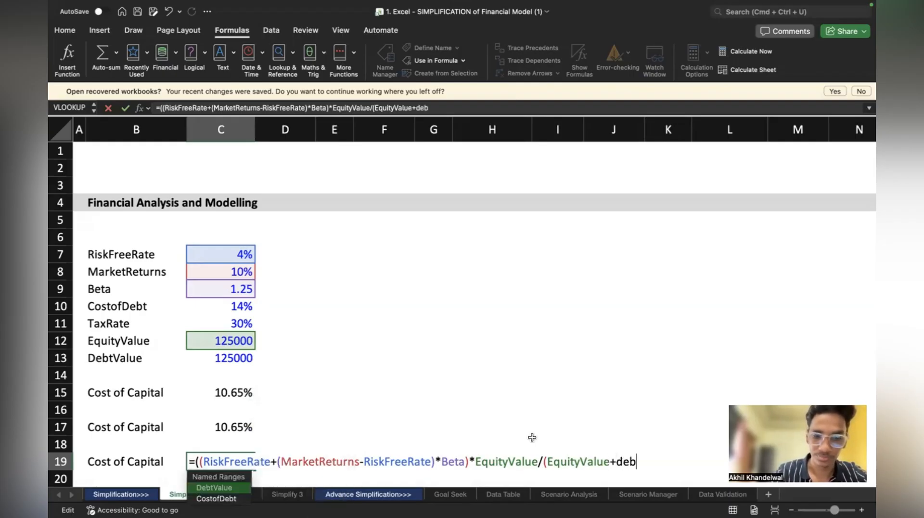
double_click(212, 488)
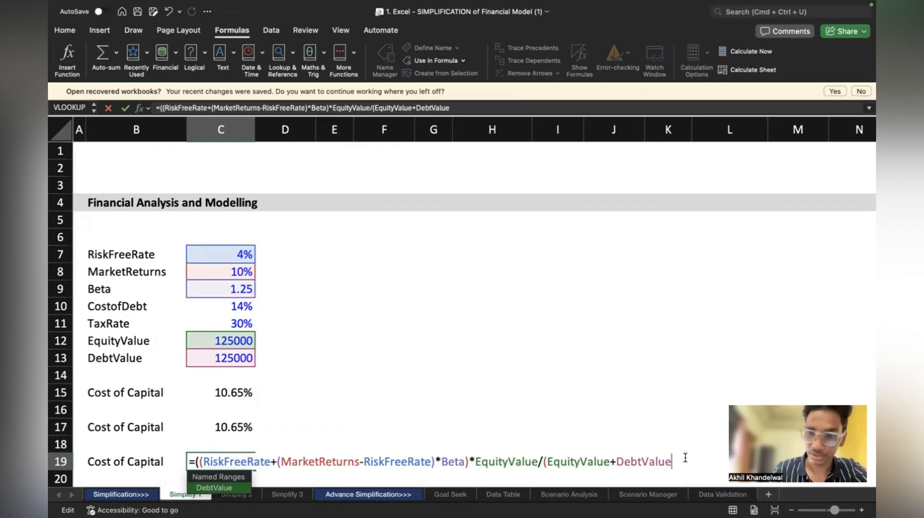
text()))
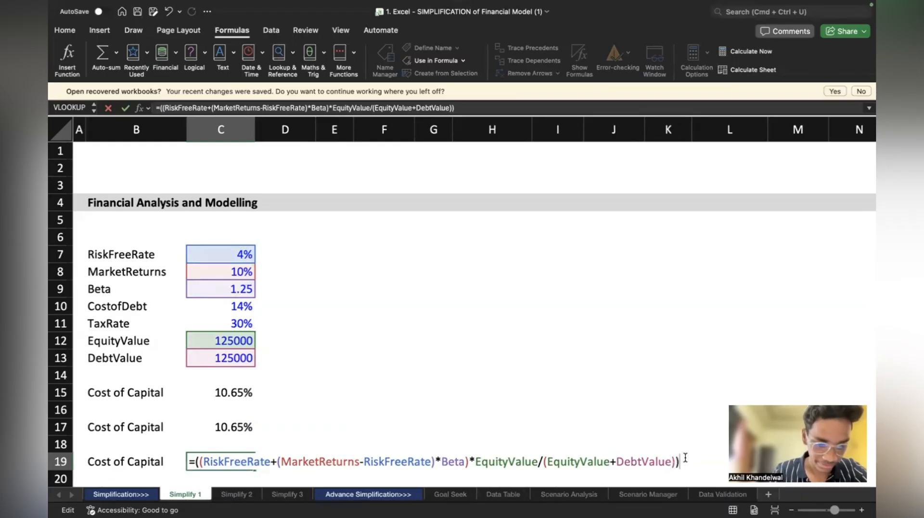
Begin the debt portion of the C19 formula by appending +(CostofDebt* with the named range
text(+)
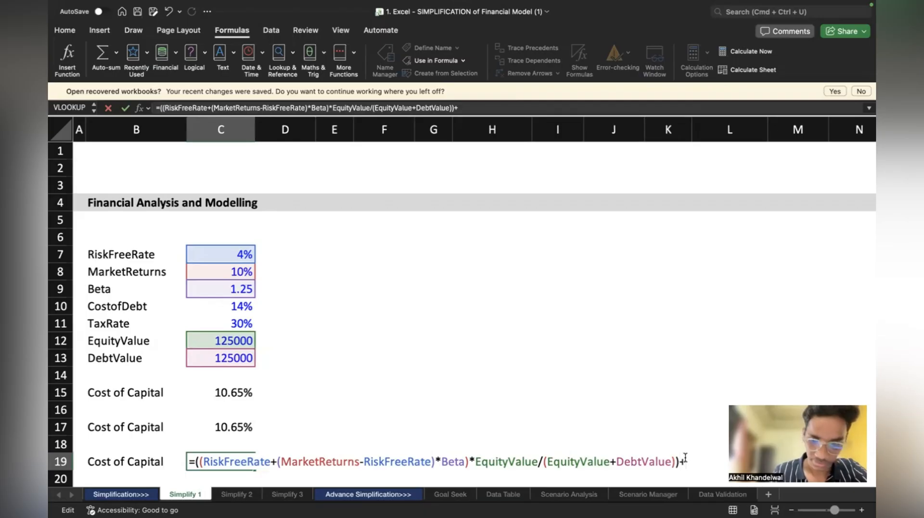
text(()
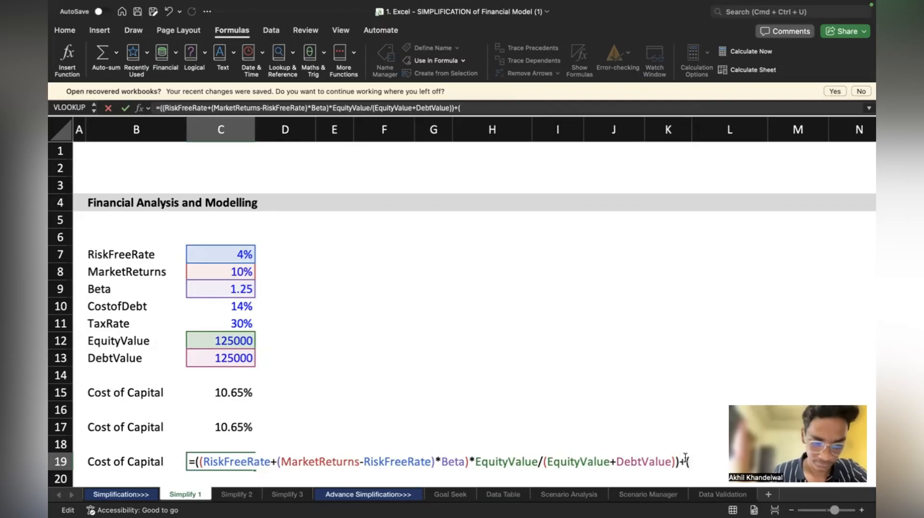
text(cost)
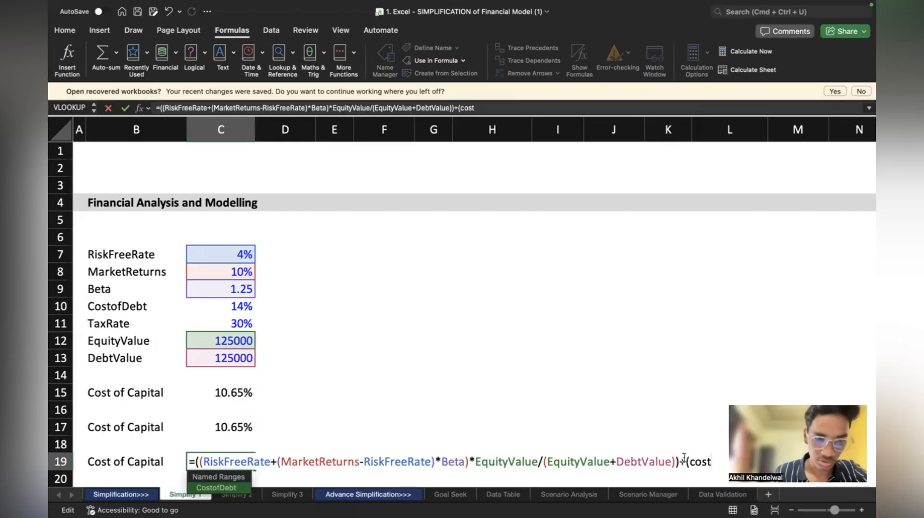
double_click(225, 486)
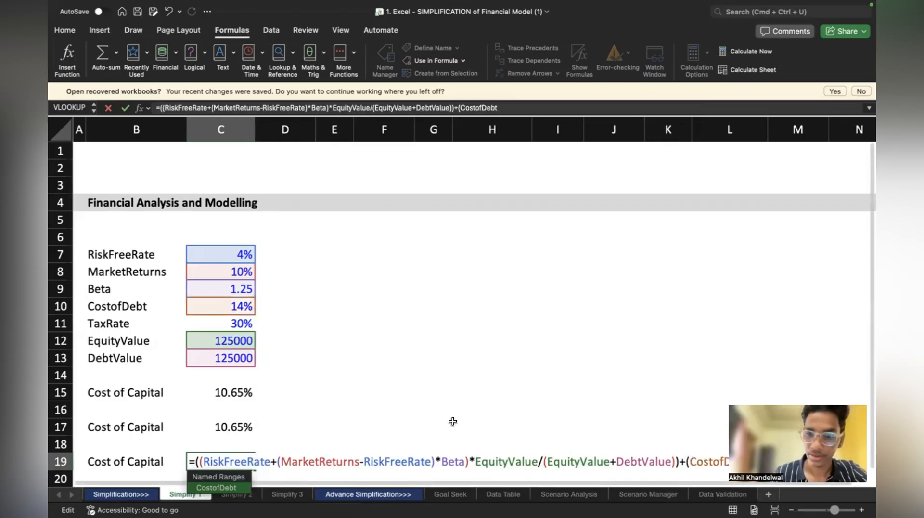
scroll(572, 406, right, 5)
scroll(571, 406, down, 2)
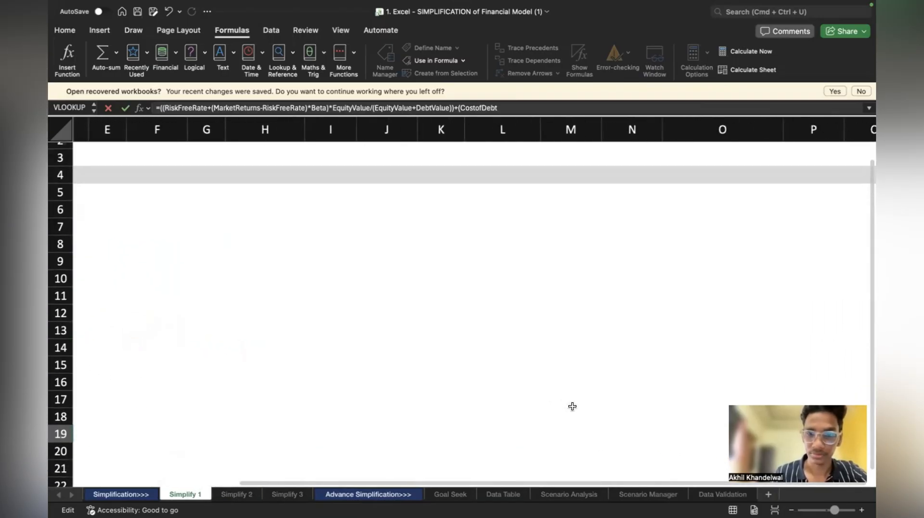
scroll(453, 369, left, 5)
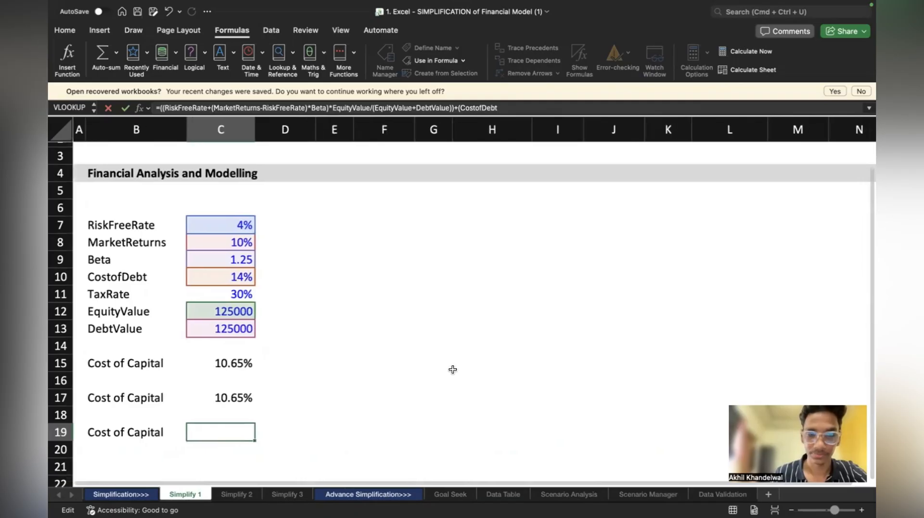
scroll(472, 408, right, 3)
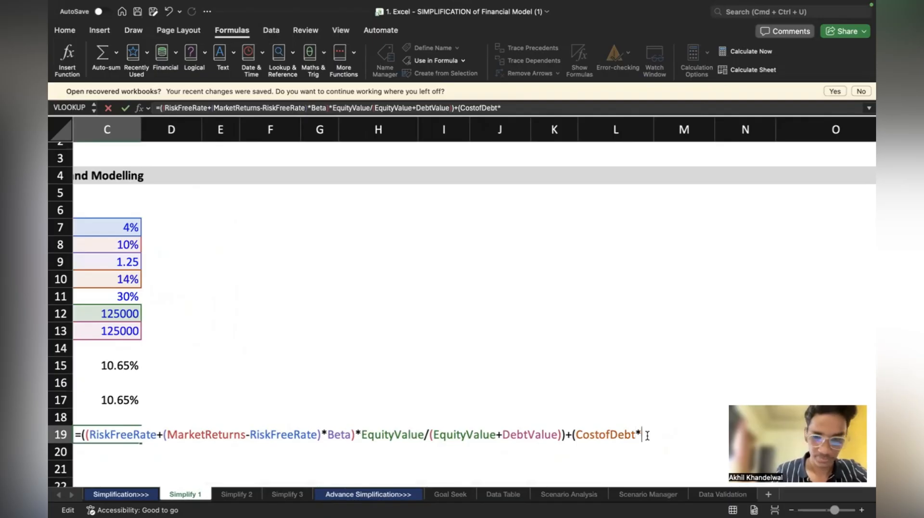
Add the after-tax factor (1-TaxRate) to the C19 formula using the named range and close the cost of debt bracket
text(()
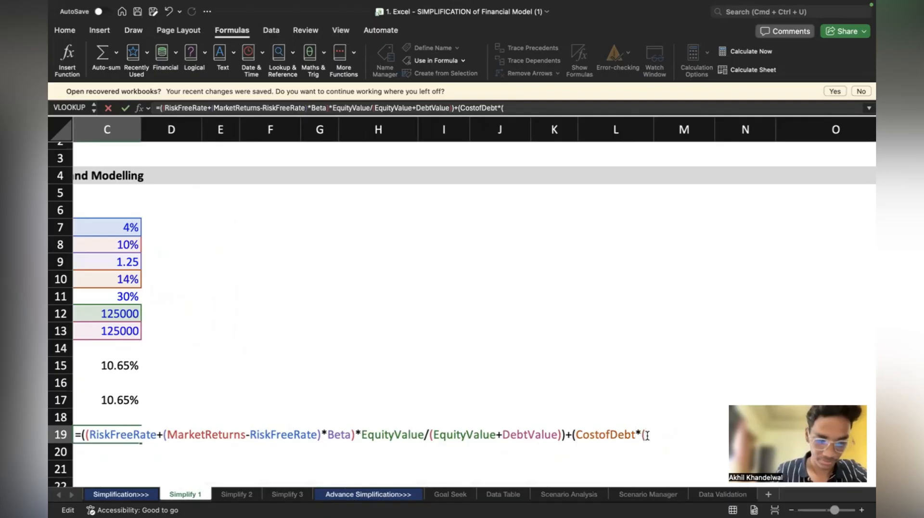
text(1-)
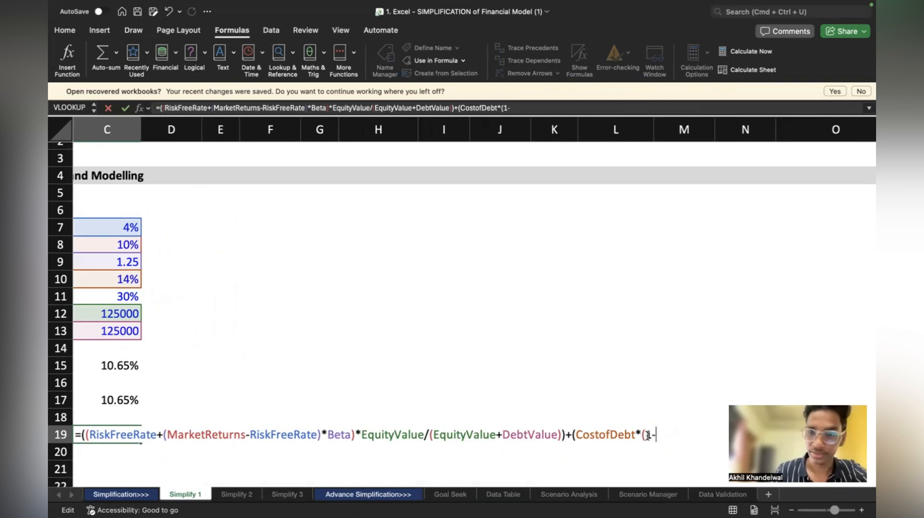
text(ta)
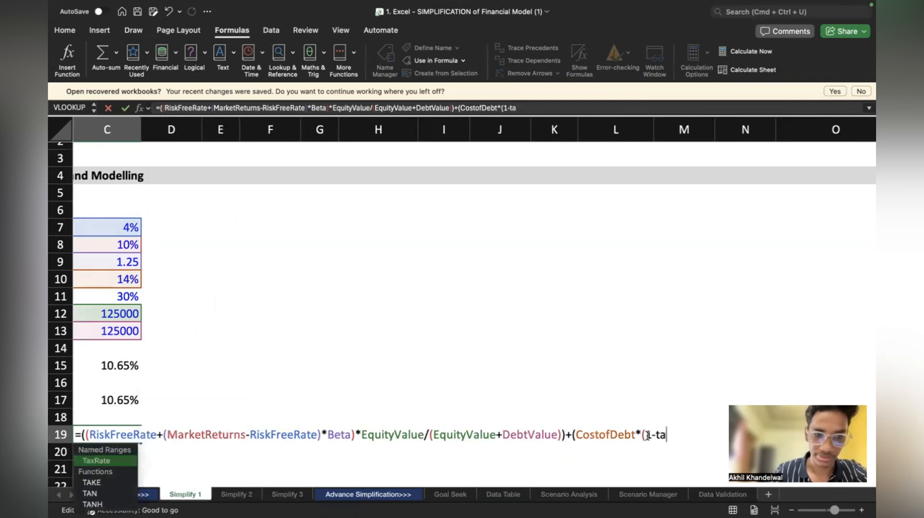
double_click(110, 461)
scroll(551, 395, right, 3)
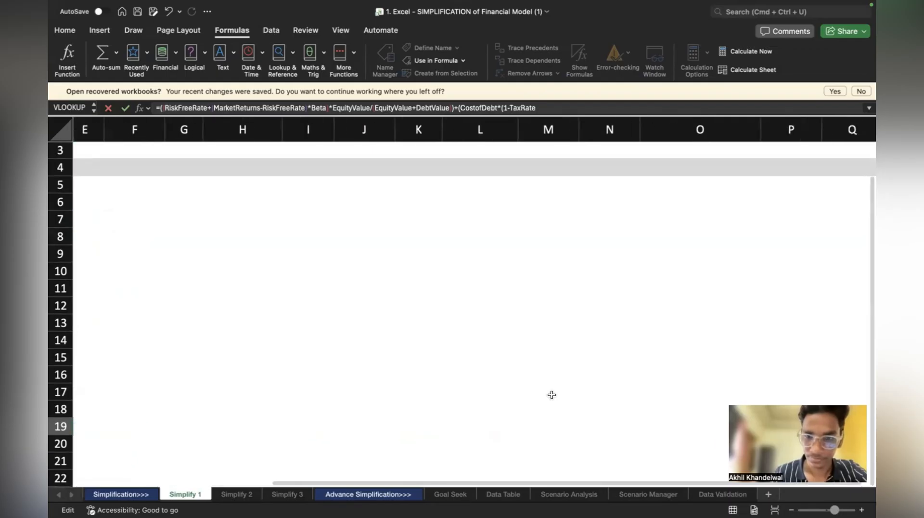
scroll(489, 408, left, 3)
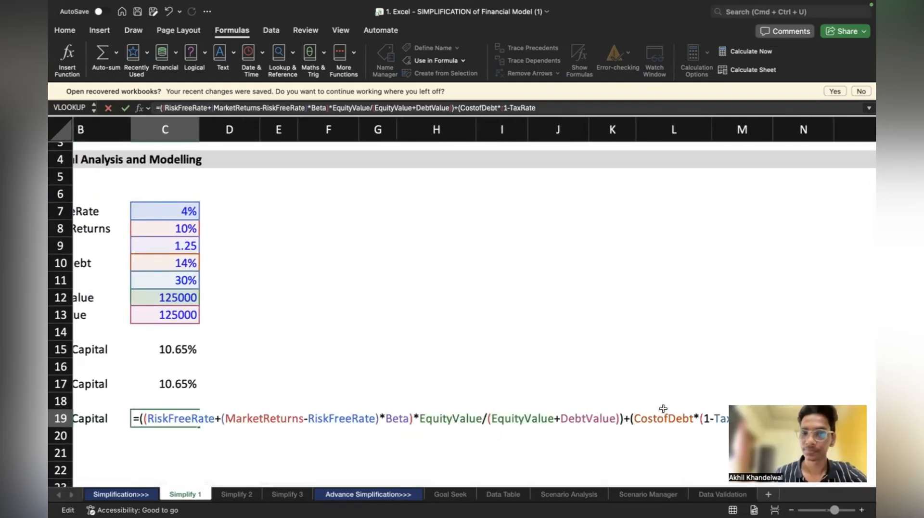
scroll(664, 408, down, 1)
scroll(664, 408, right, 2)
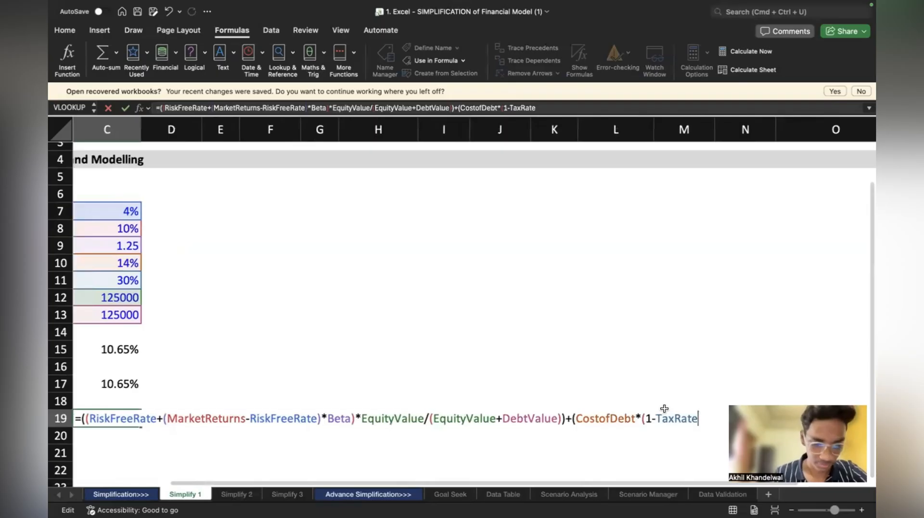
text()))
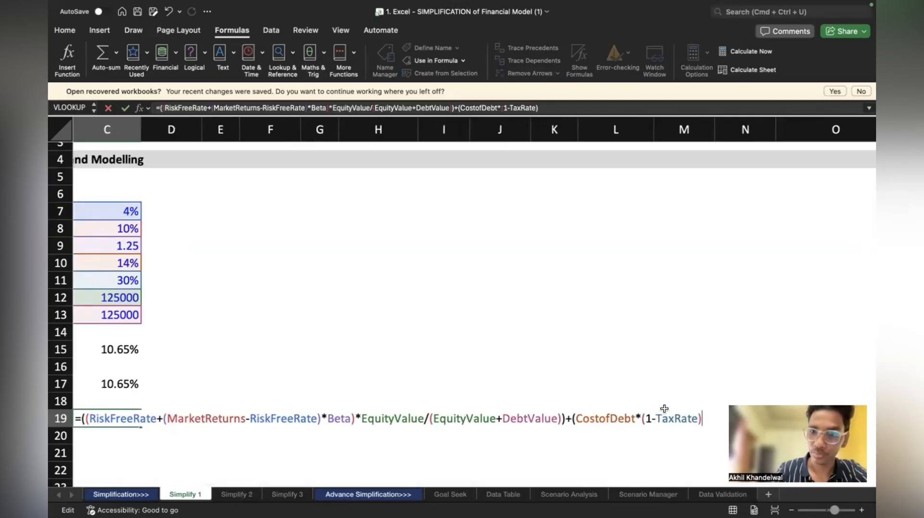
Multiply the after-tax cost of debt in the C19 formula by the named range DebtValue
scroll(683, 404, right, 2)
scroll(688, 403, left, 3)
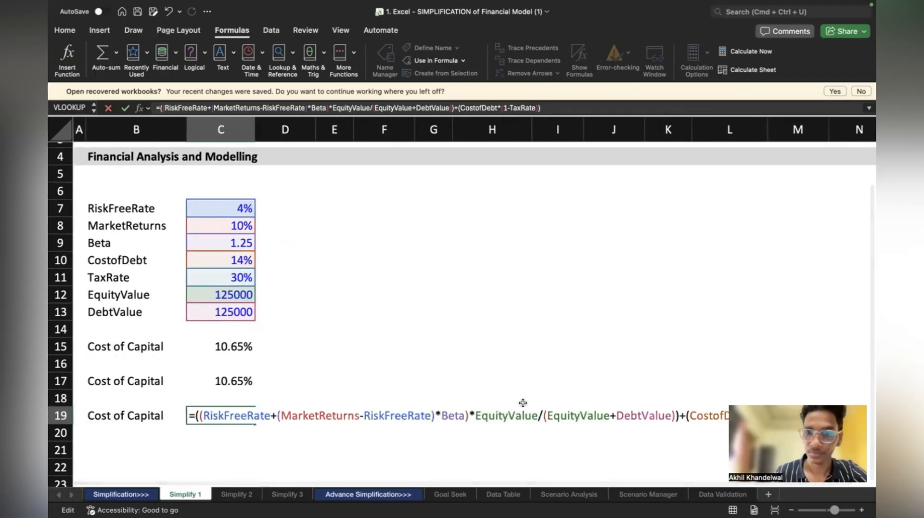
scroll(520, 402, right, 3)
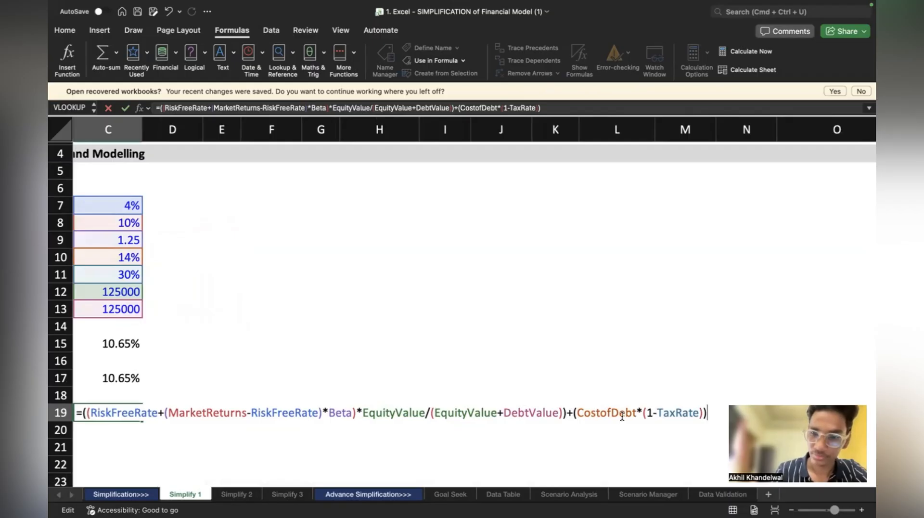
text(*)
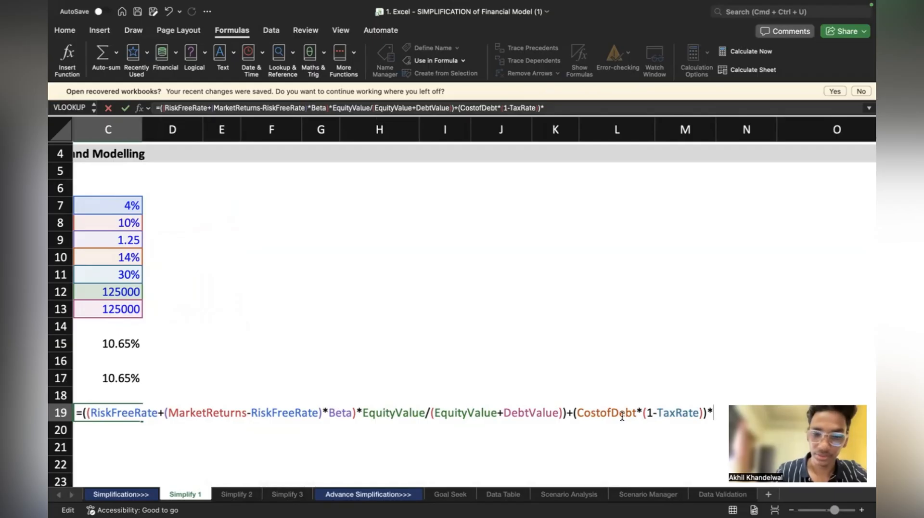
text(deb)
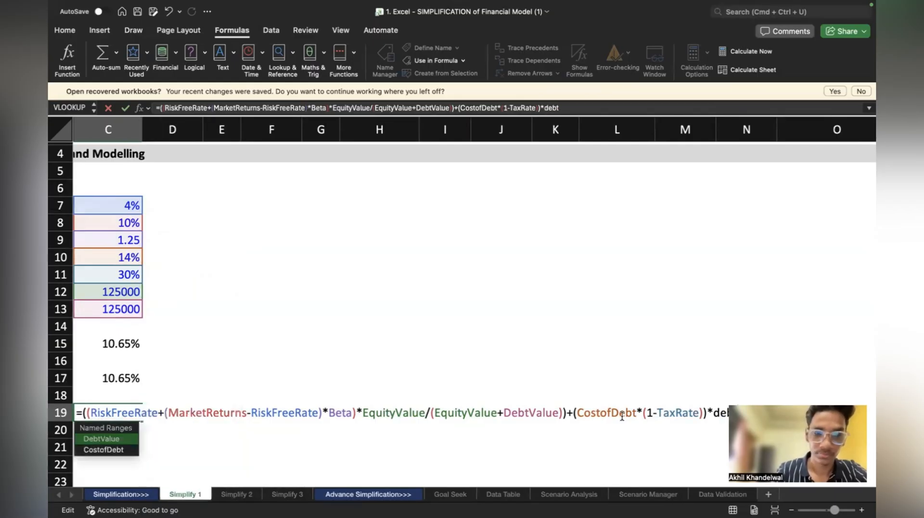
text(t)
double_click(111, 441)
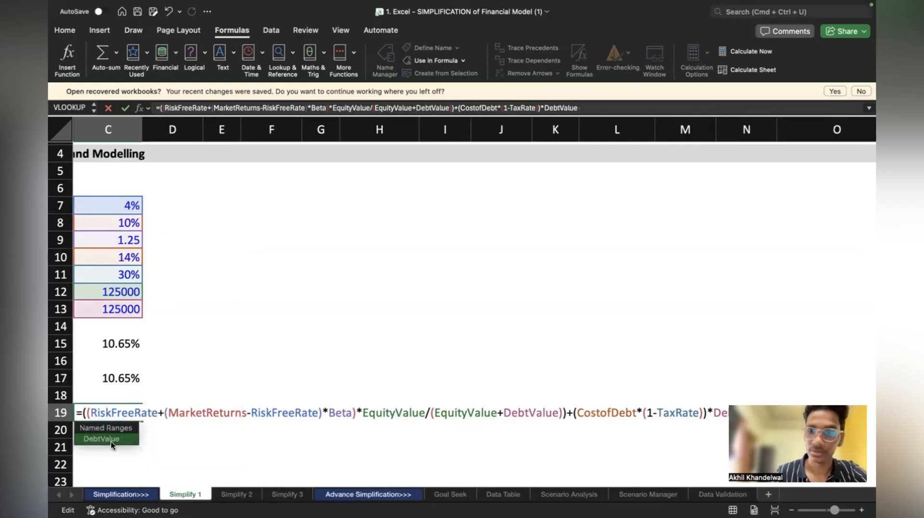
scroll(285, 428, down, 4)
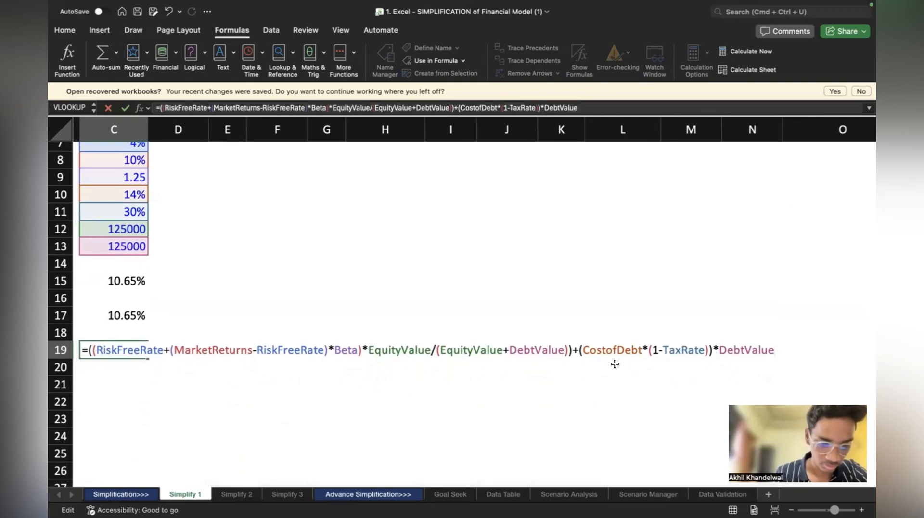
Start the debt weighting's denominator in the C19 formula by appending /(DebtValue with the named range
text(/)
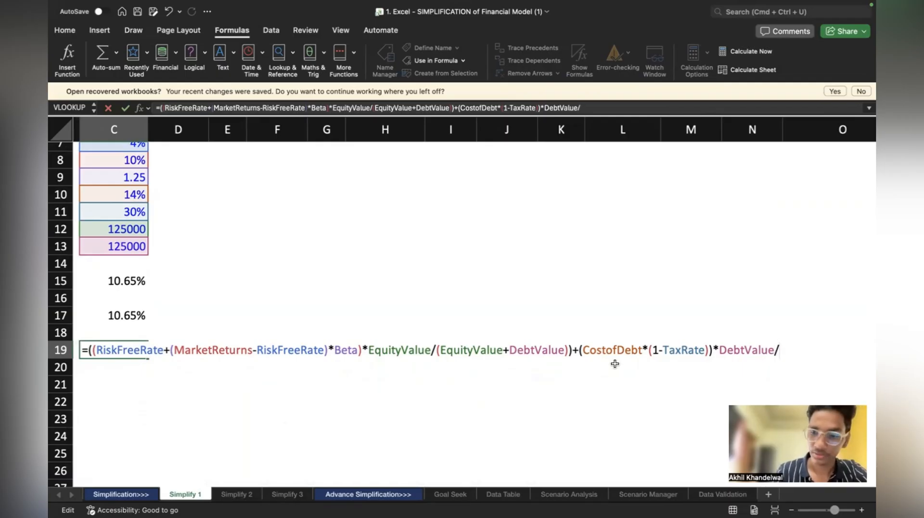
text(()
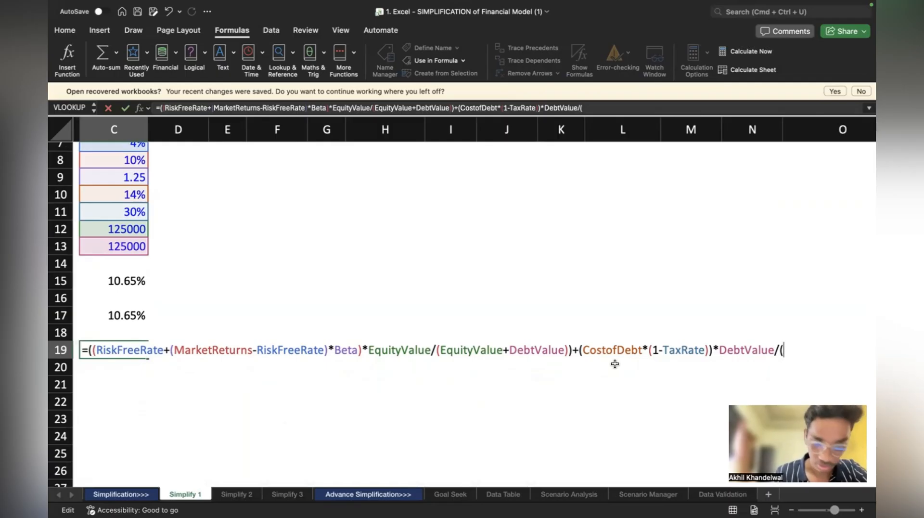
text(debt)
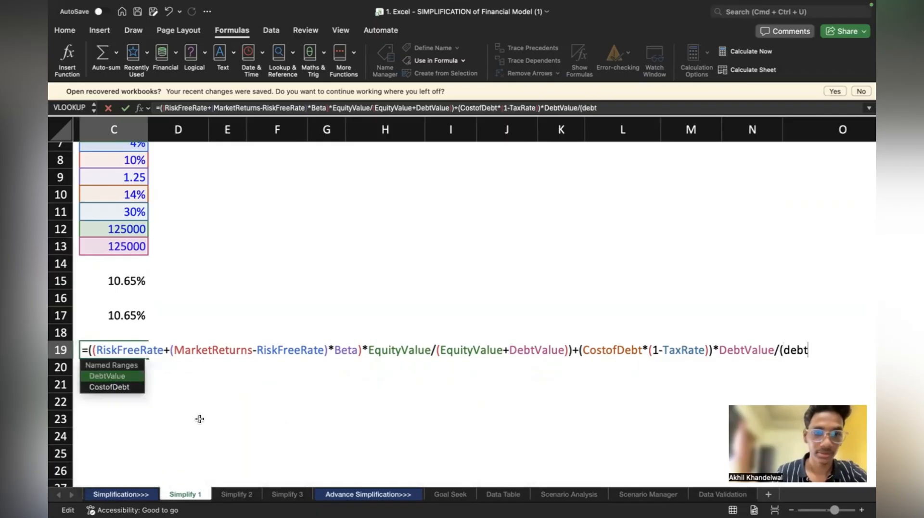
double_click(111, 377)
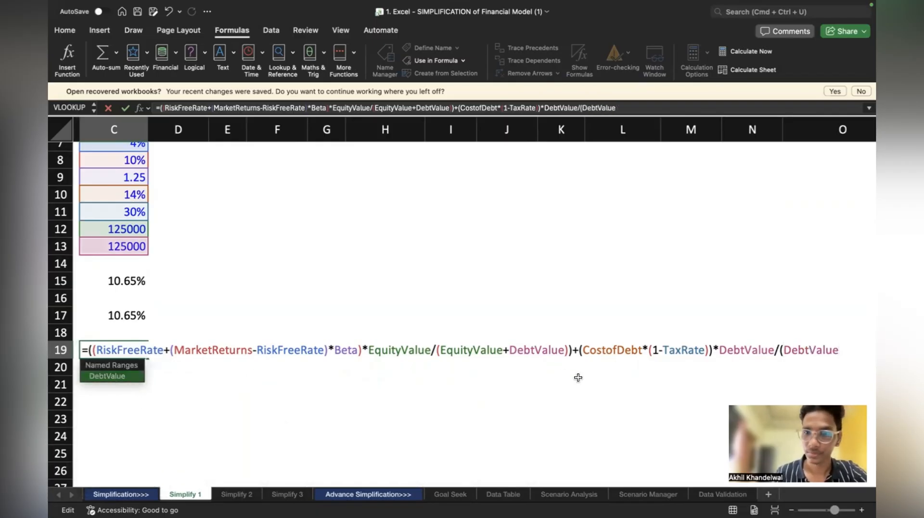
scroll(577, 377, right, 5)
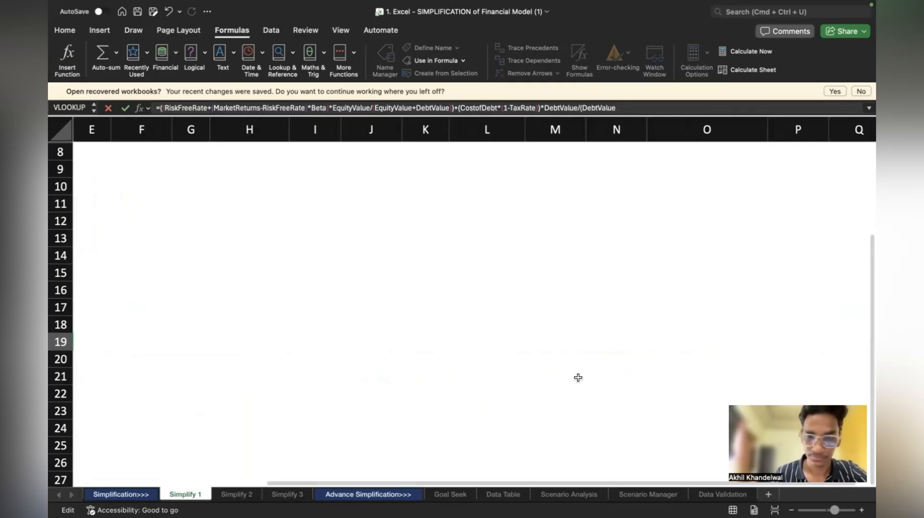
scroll(577, 377, left, 5)
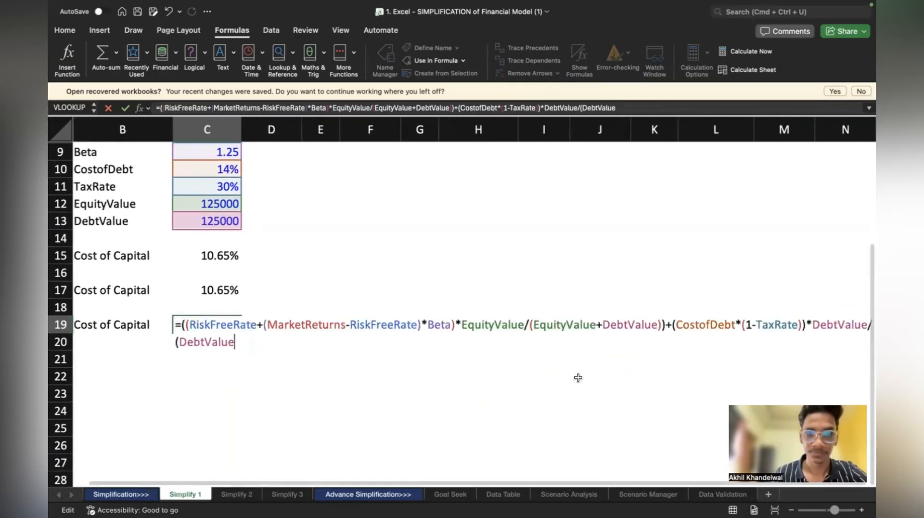
scroll(578, 377, down, 3)
scroll(578, 377, right, 2)
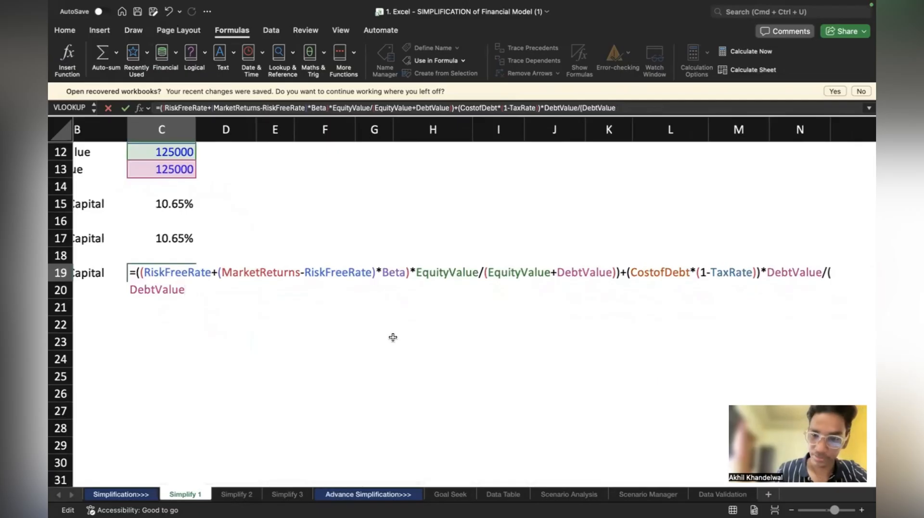
Complete the denominator with +EquityValue) using the named range and enter the Cost of Capital formula in C19
text(+)
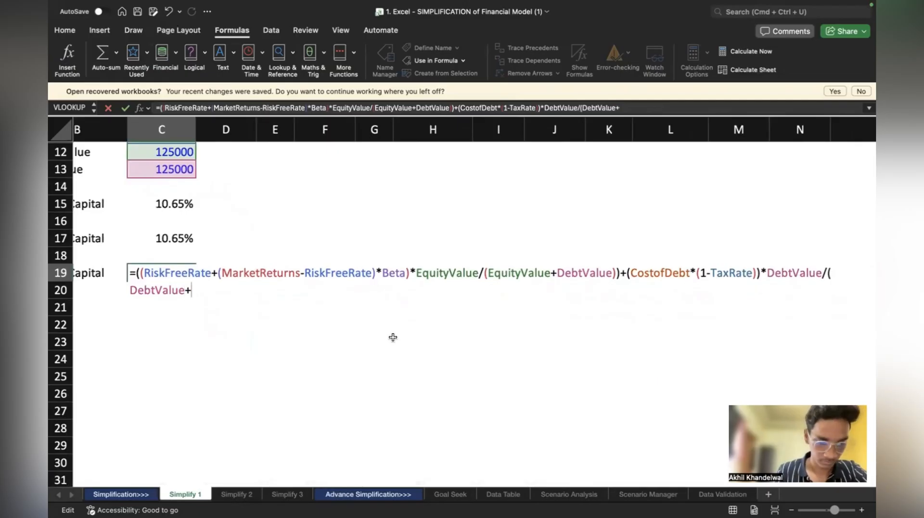
text(equi)
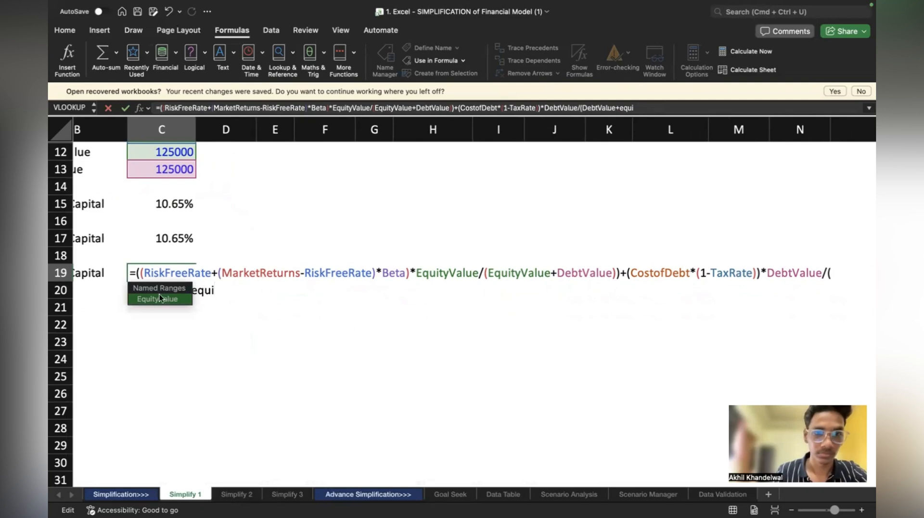
key(Tab)
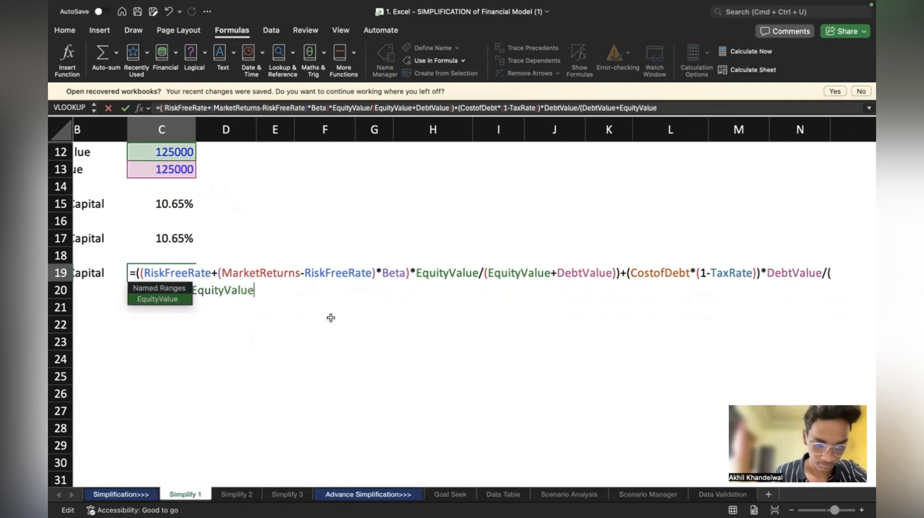
text())
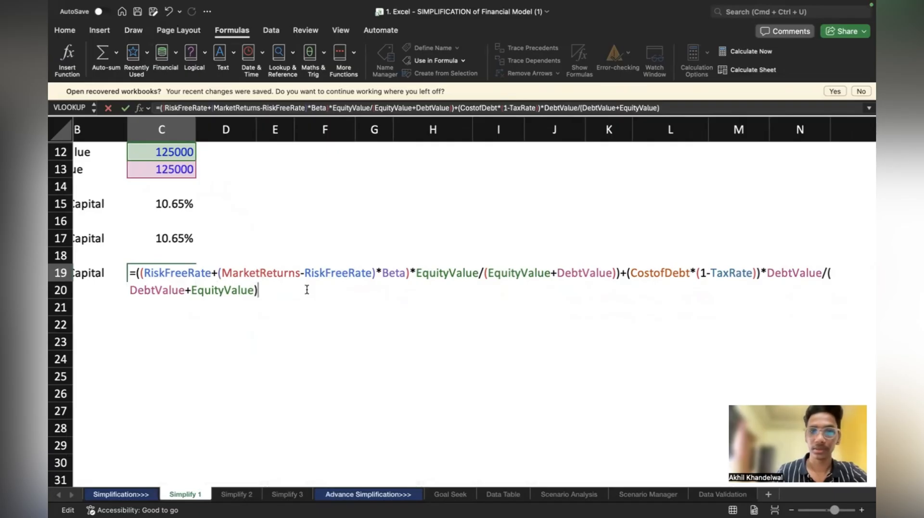
key(Return)
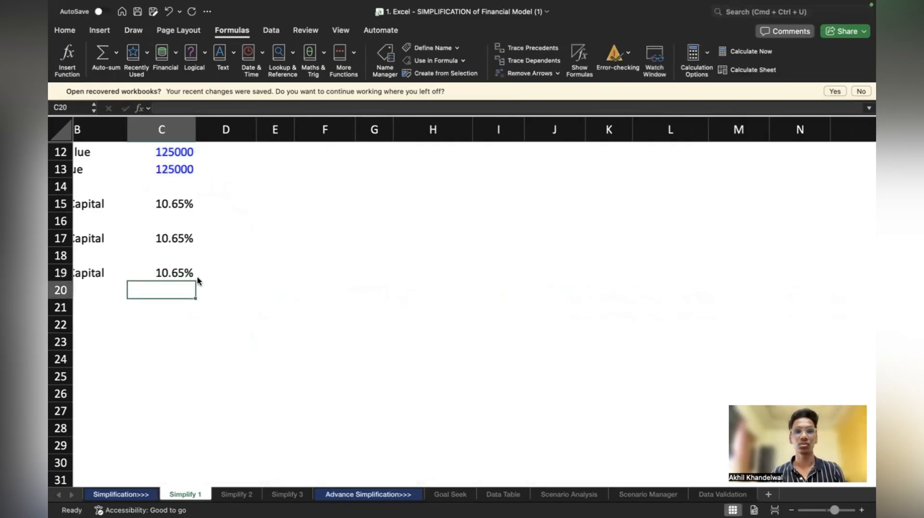
Compare the named-range formula in C19 with the Cost of Capital formulas in C15 and C17
scroll(197, 278, up, 2)
scroll(197, 278, left, 1)
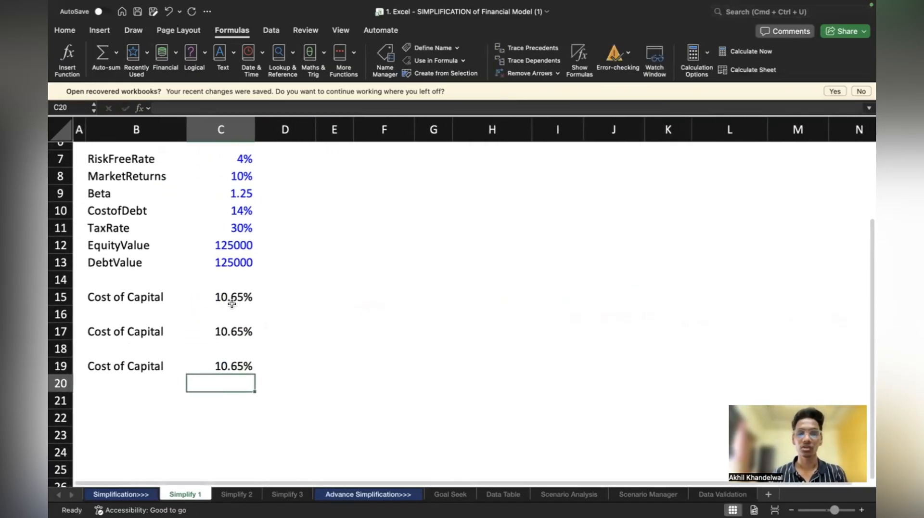
click(241, 365)
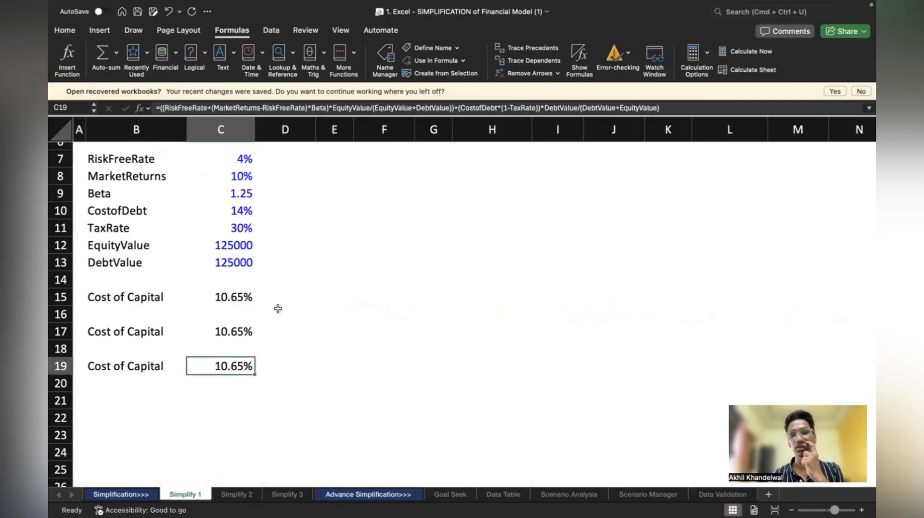
click(234, 299)
click(234, 332)
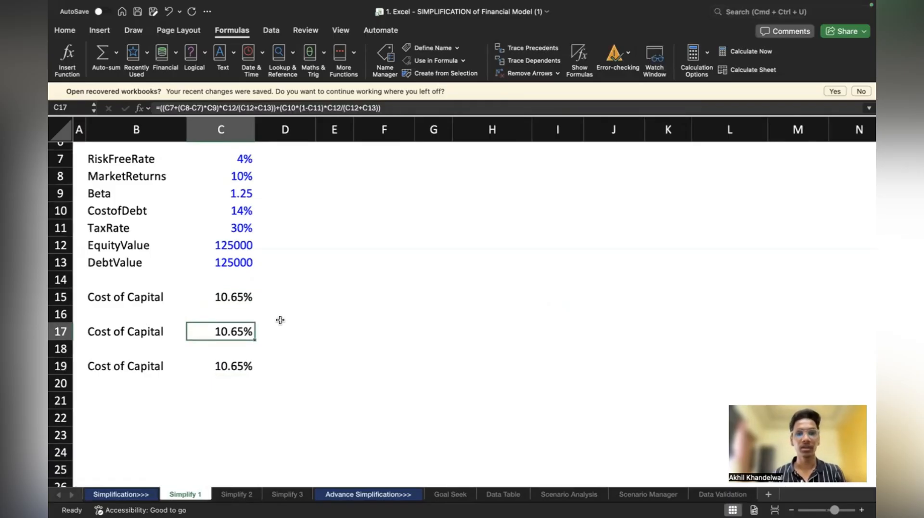
Go to the Simplify 2 sheet and examine its broken-down cost of capital layout, including the ERP formula in C9
click(228, 368)
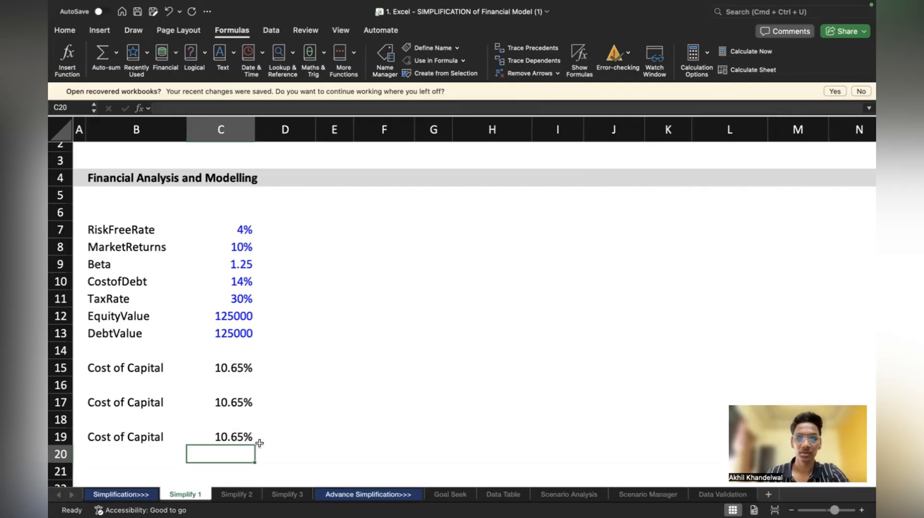
click(236, 494)
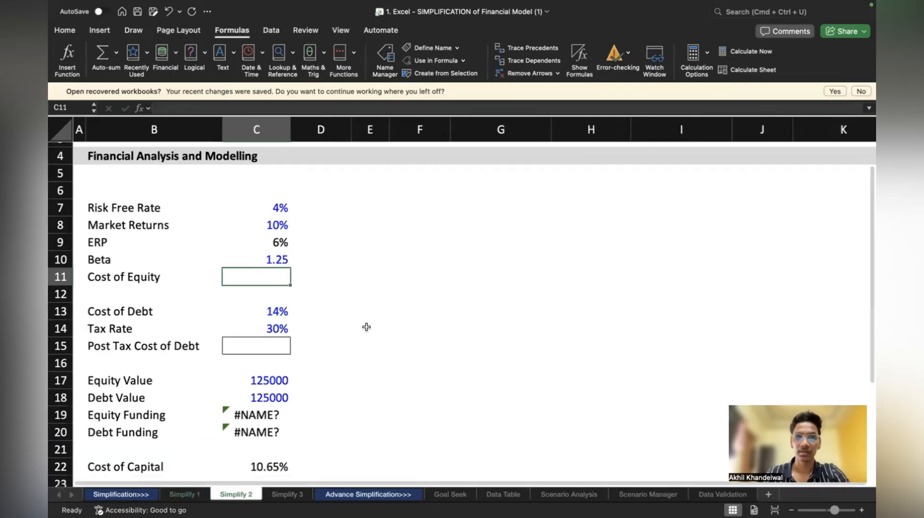
scroll(366, 326, down, 2)
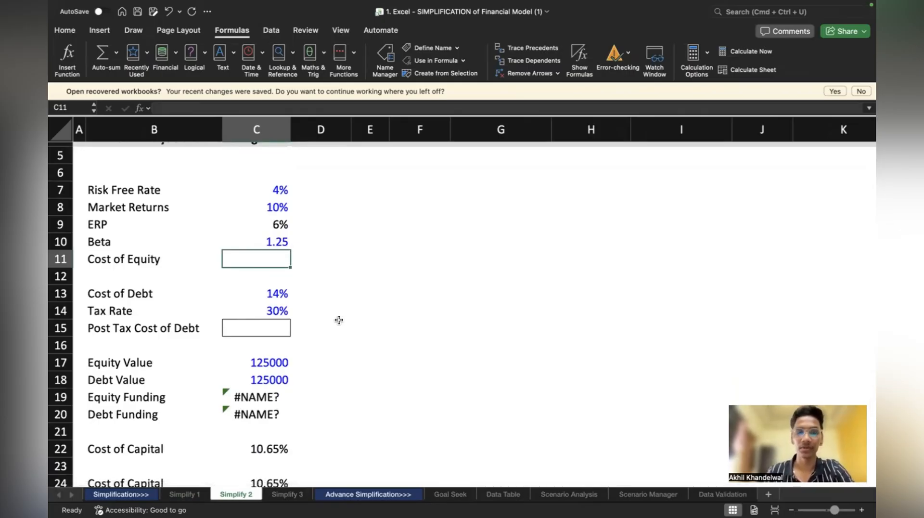
scroll(338, 320, down, 2)
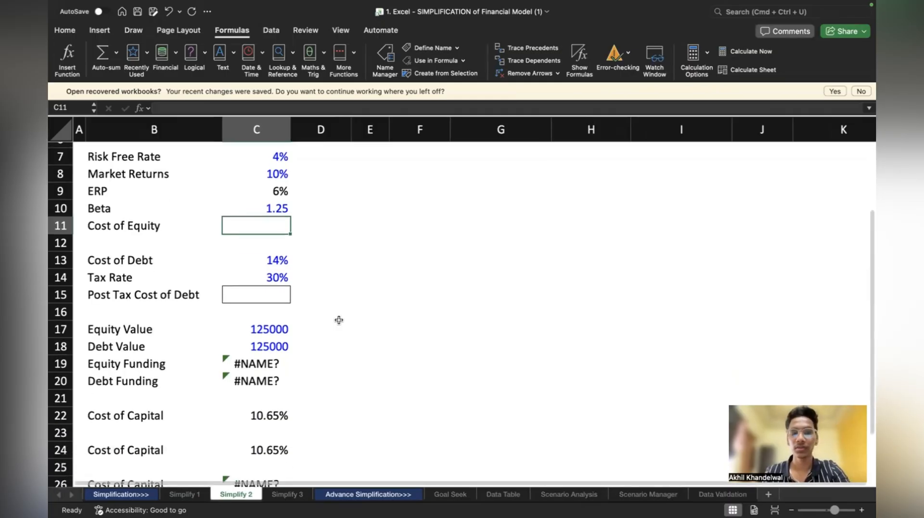
scroll(338, 320, up, 3)
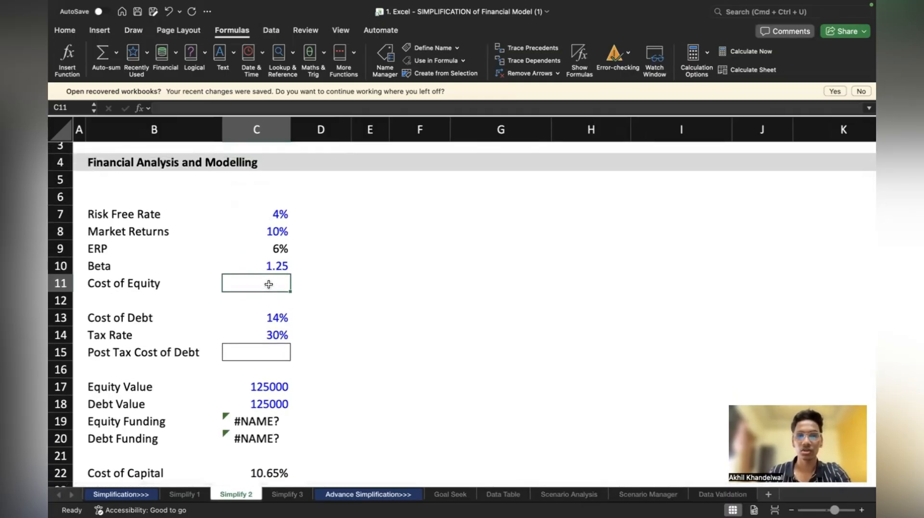
double_click(271, 248)
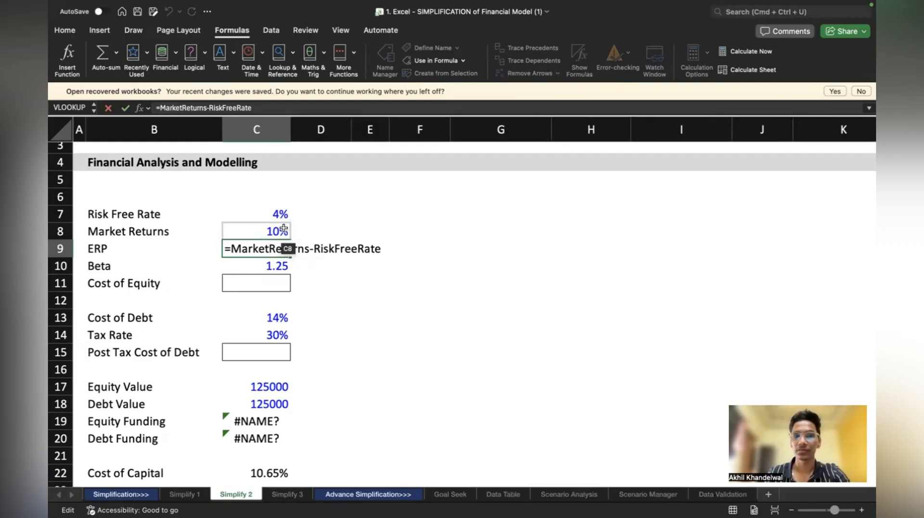
key(Return)
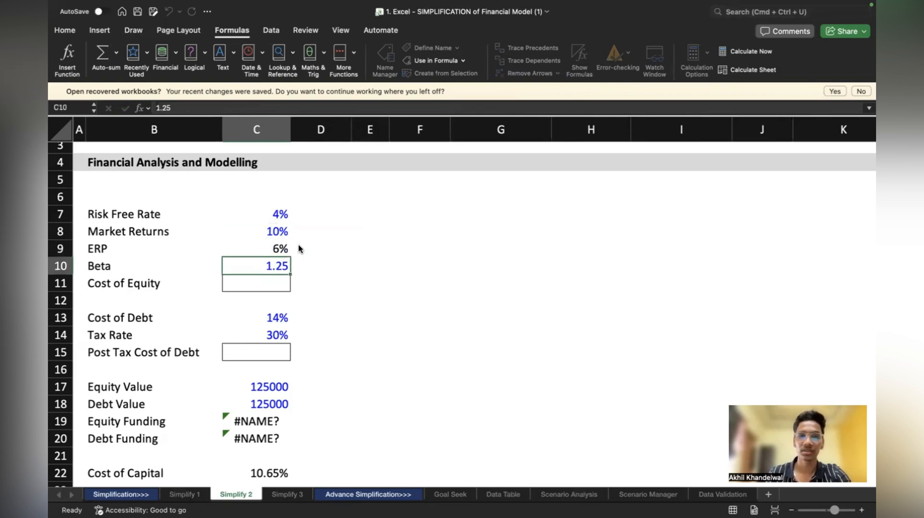
Calculate the Cost of Equity in C11 with the formula =C7+C10*C9
click(271, 285)
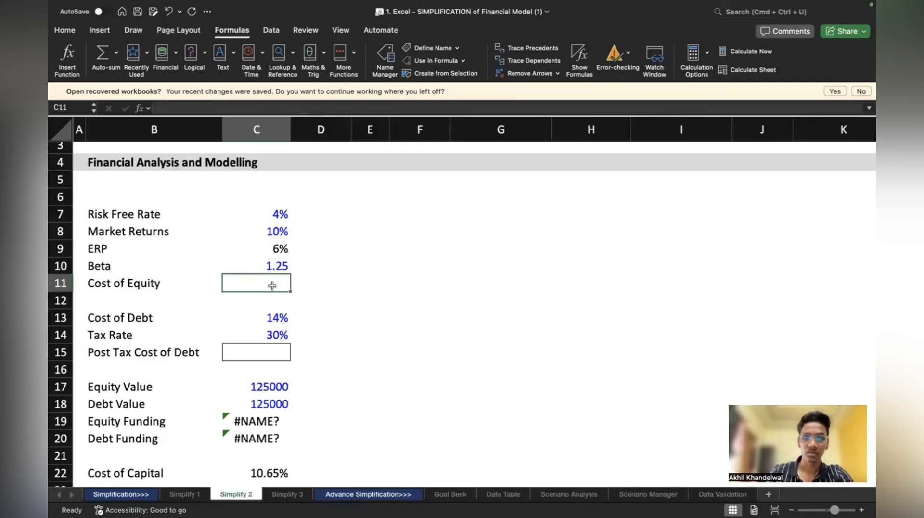
text(=)
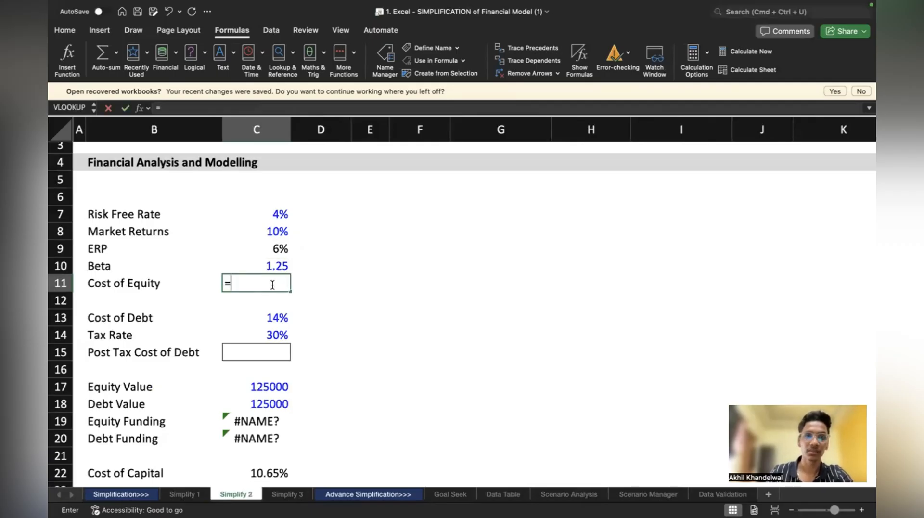
click(281, 214)
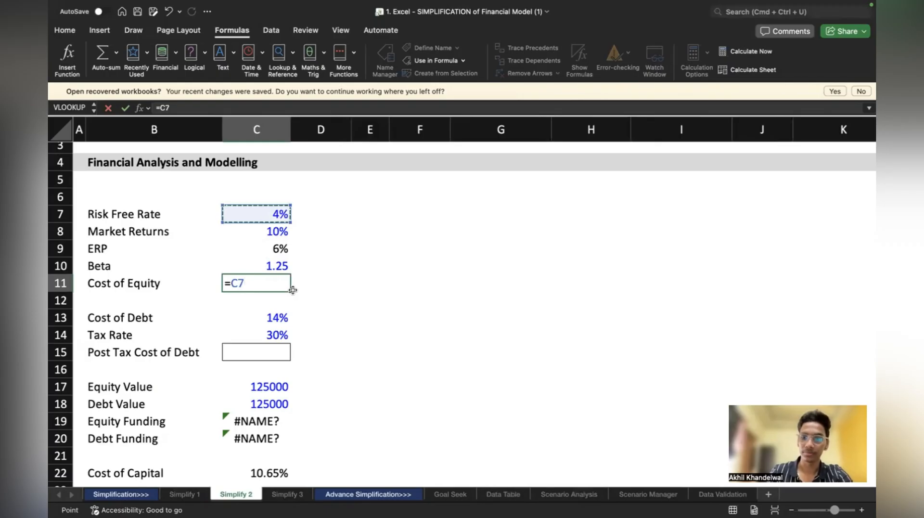
text(+)
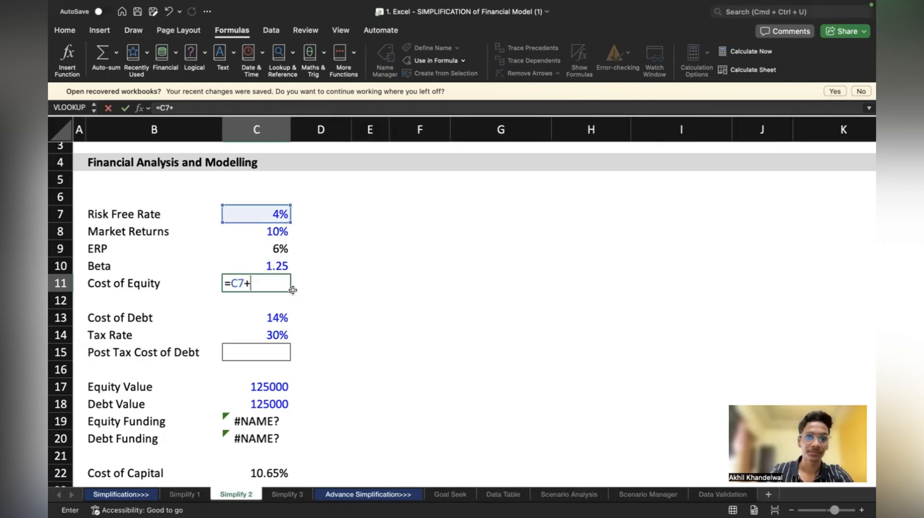
click(269, 263)
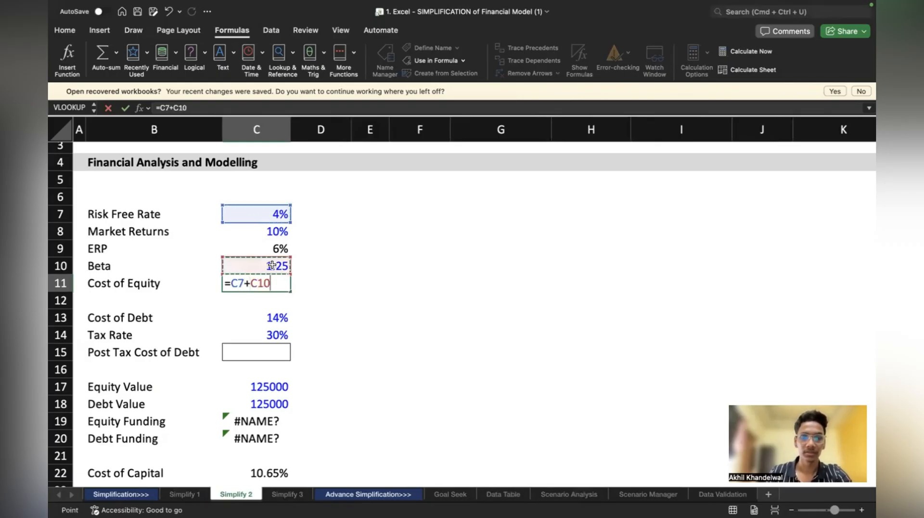
text(*)
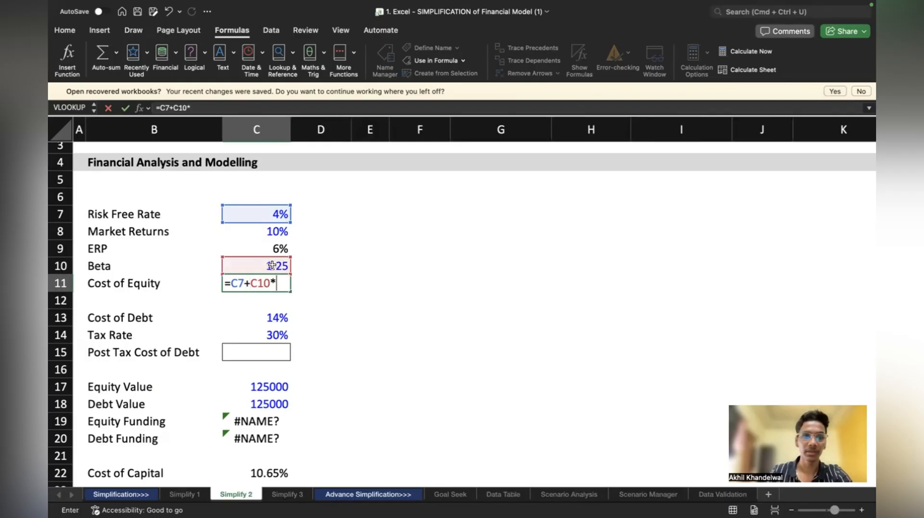
click(271, 246)
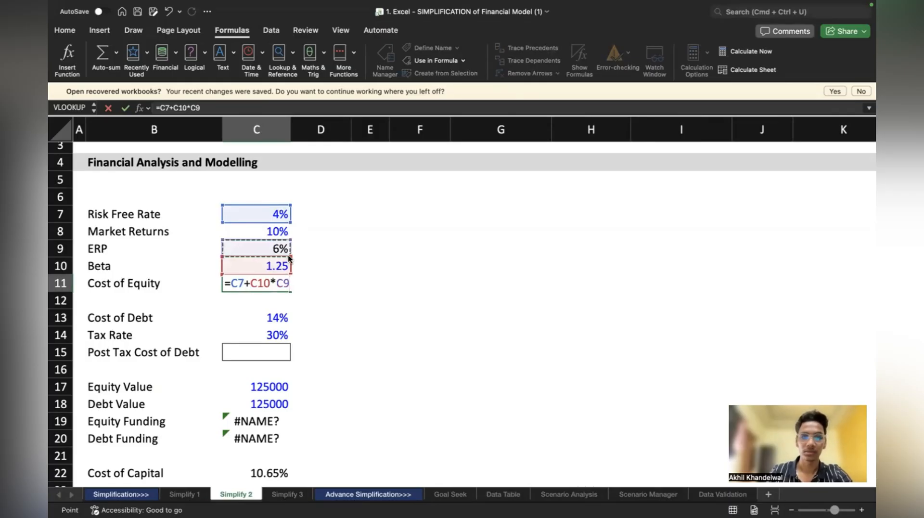
key(Return)
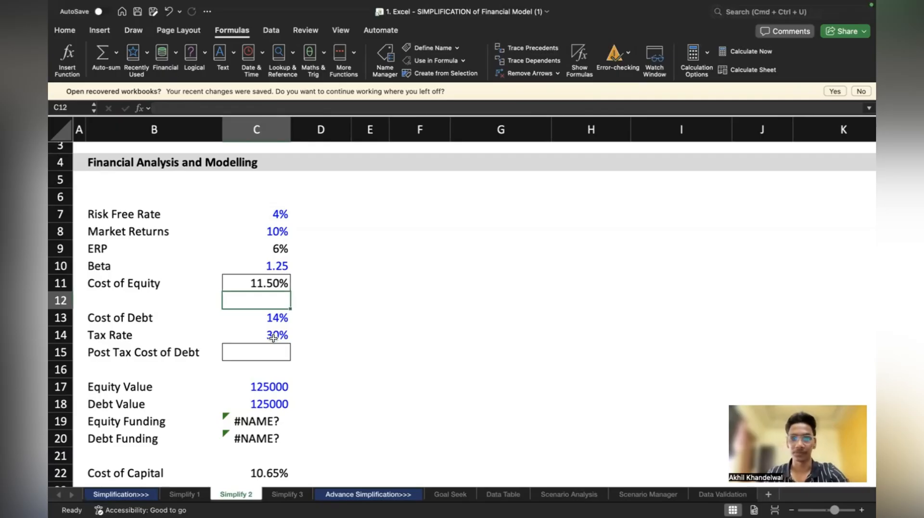
Calculate the Post Tax Cost of Debt in C15 with the formula =C13*(1-C14)
click(254, 353)
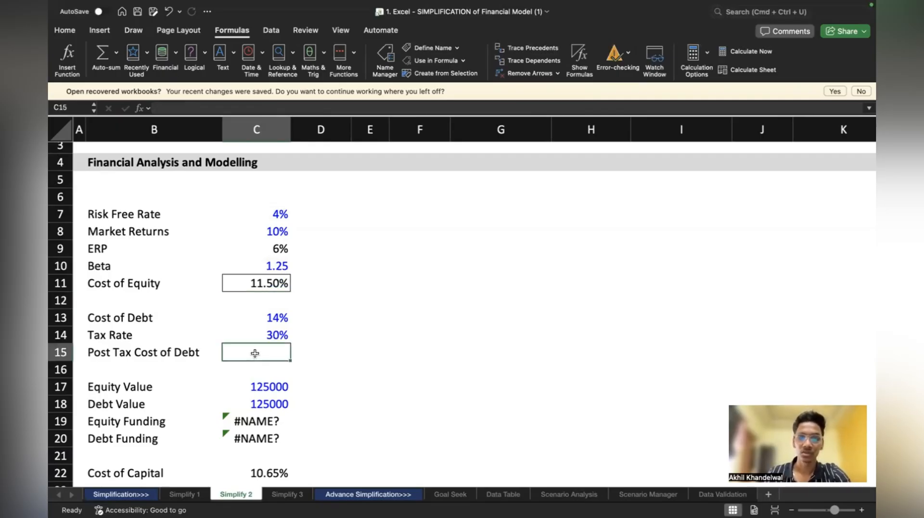
text(=)
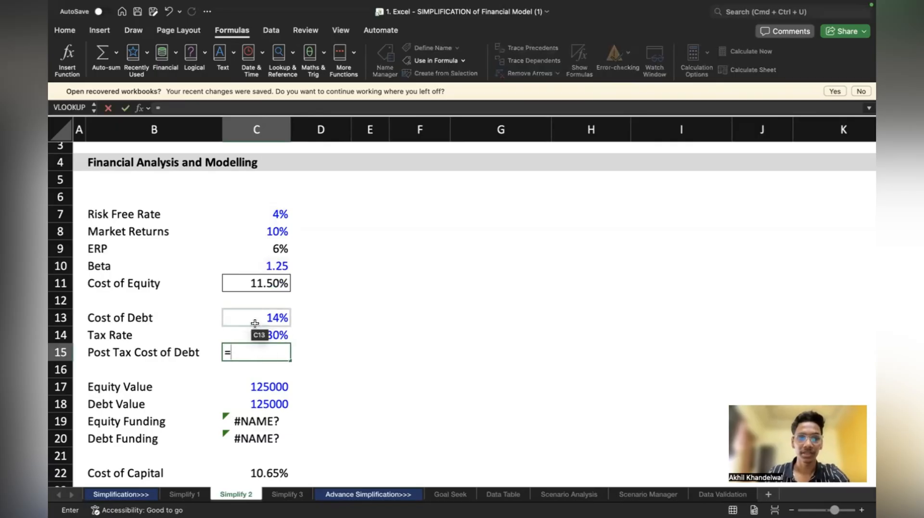
click(254, 323)
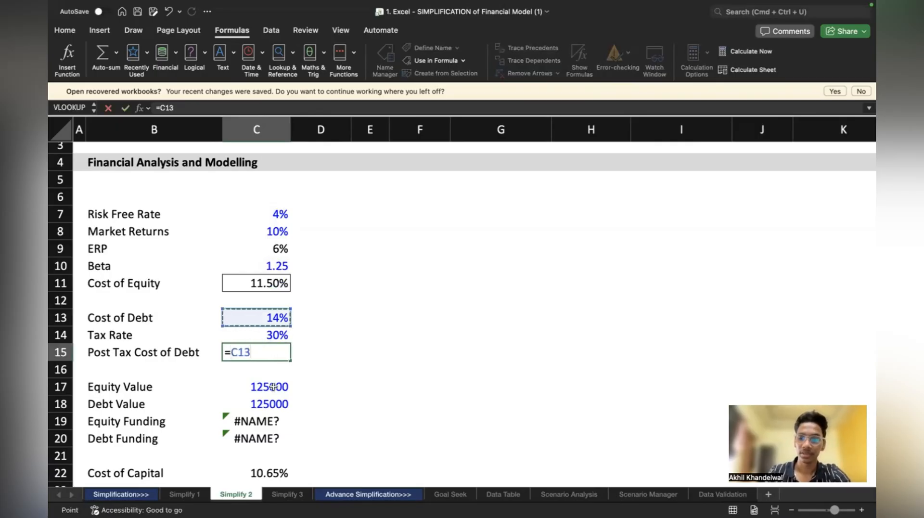
text(*)
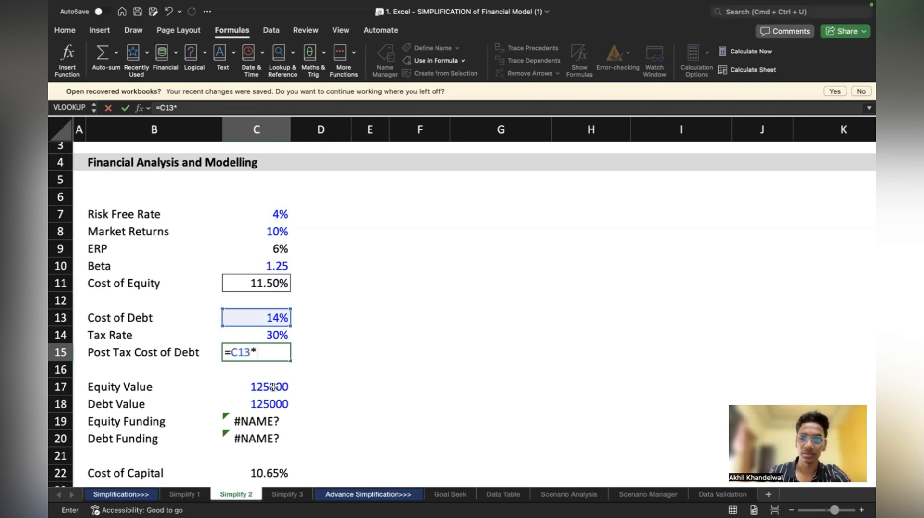
text(()
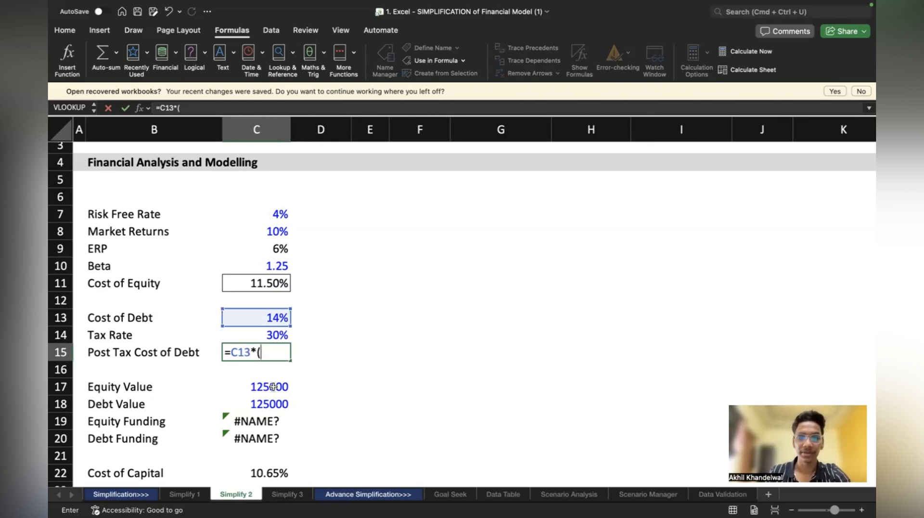
text(1)
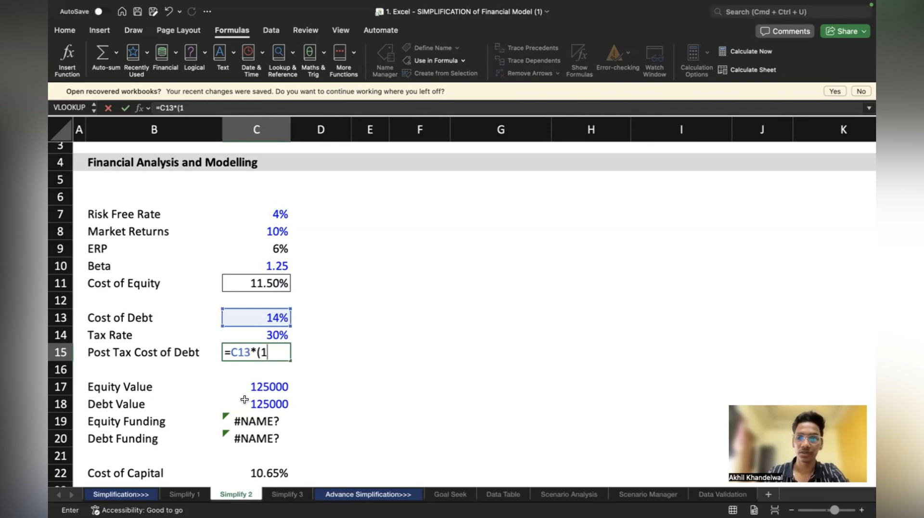
text(-)
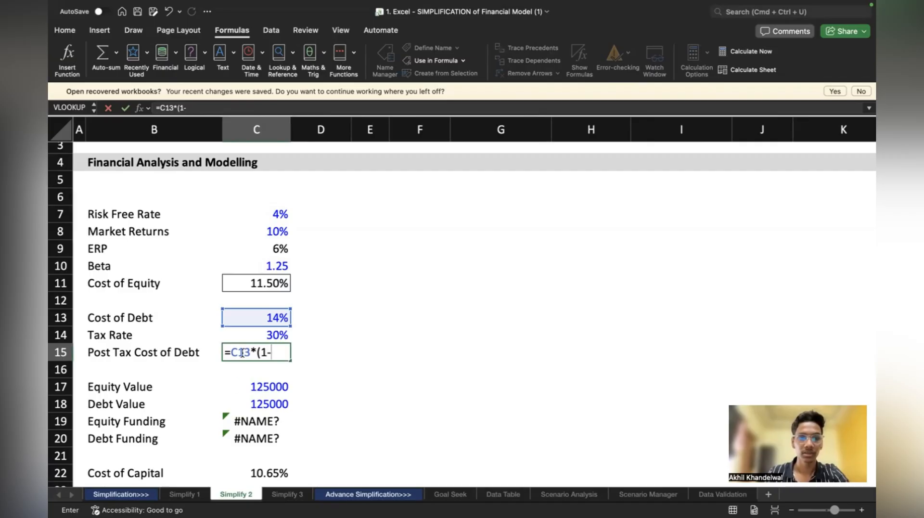
click(252, 336)
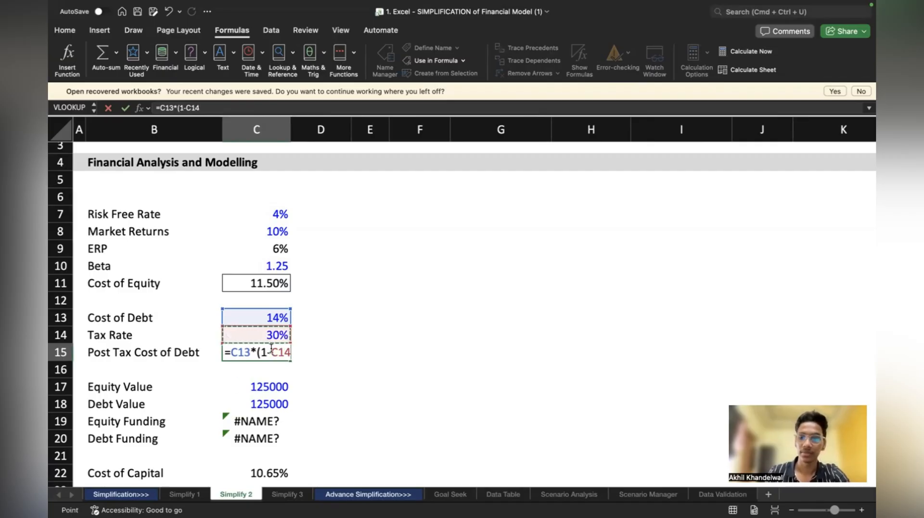
text())
key(Return)
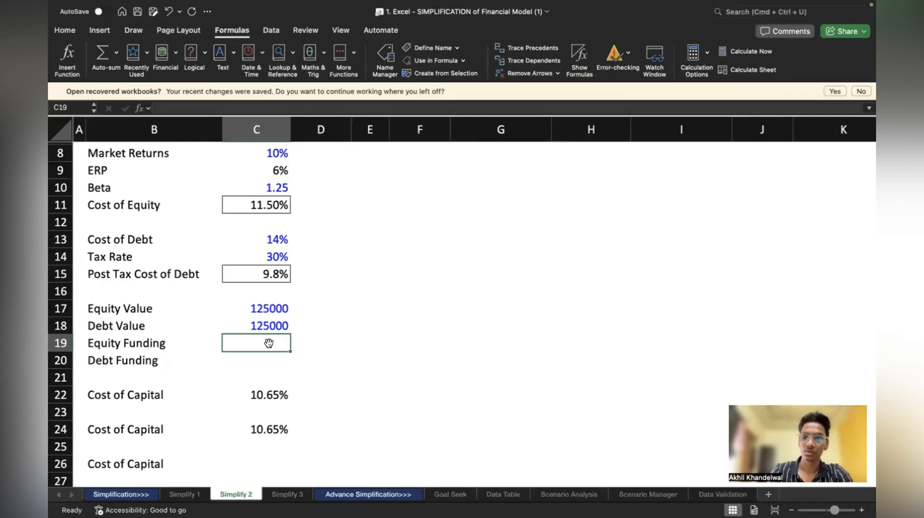
Calculate the Equity Funding share in C19 with the formula =C17/(C17+C18)
text(=)
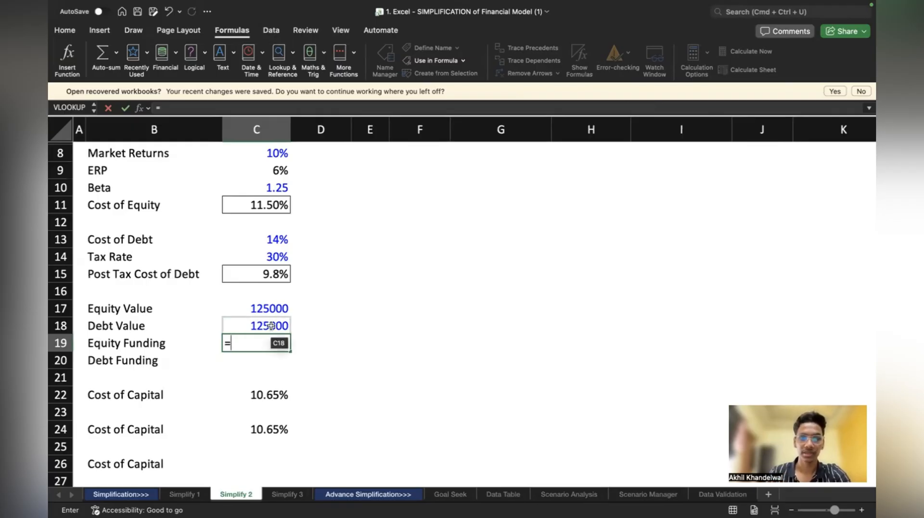
click(270, 312)
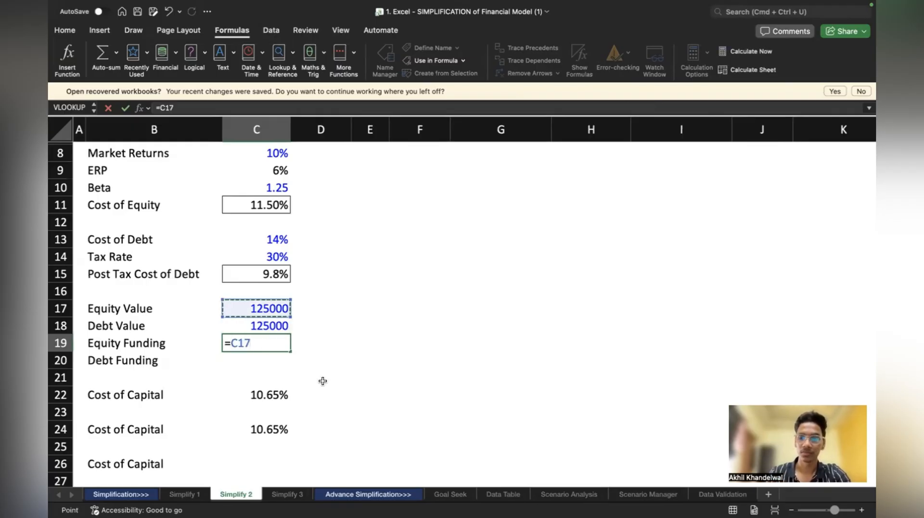
text(/)
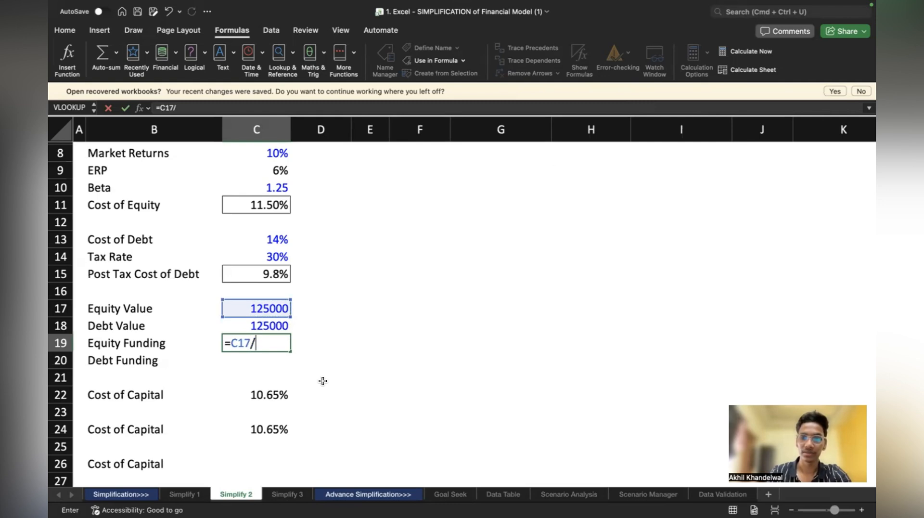
text(()
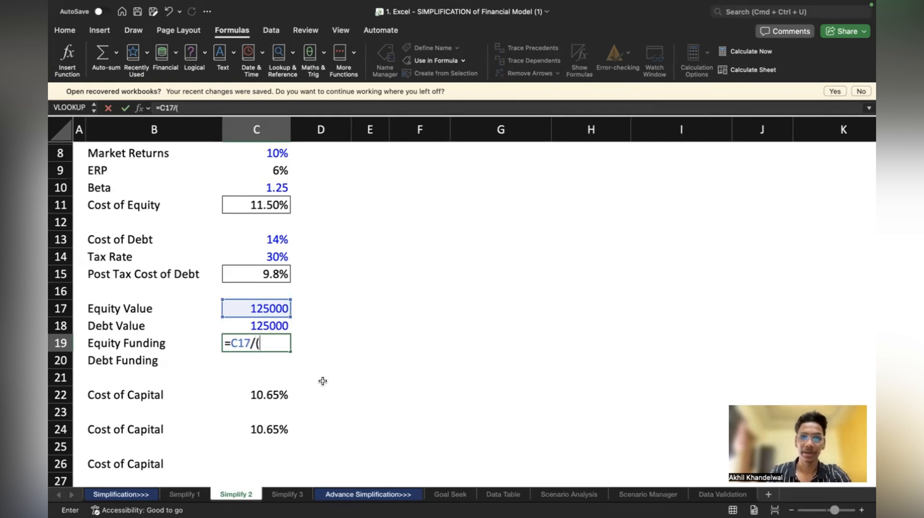
click(264, 308)
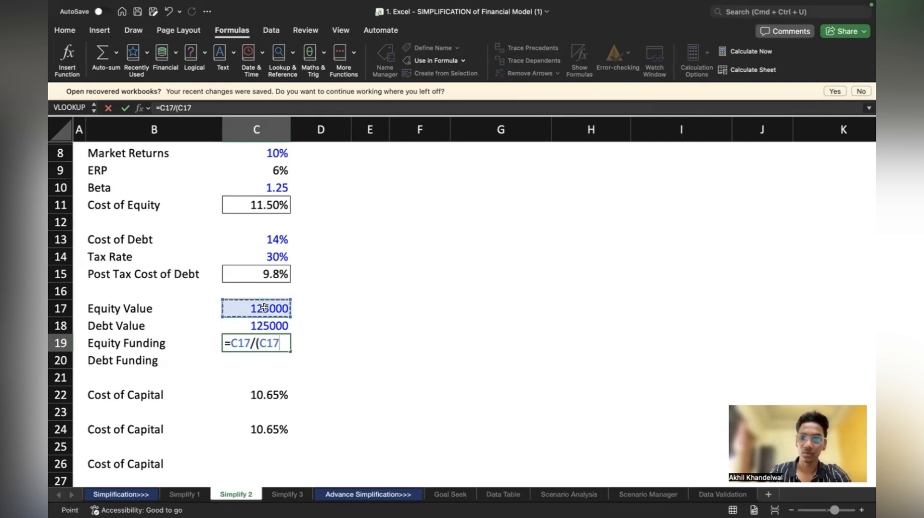
text(+)
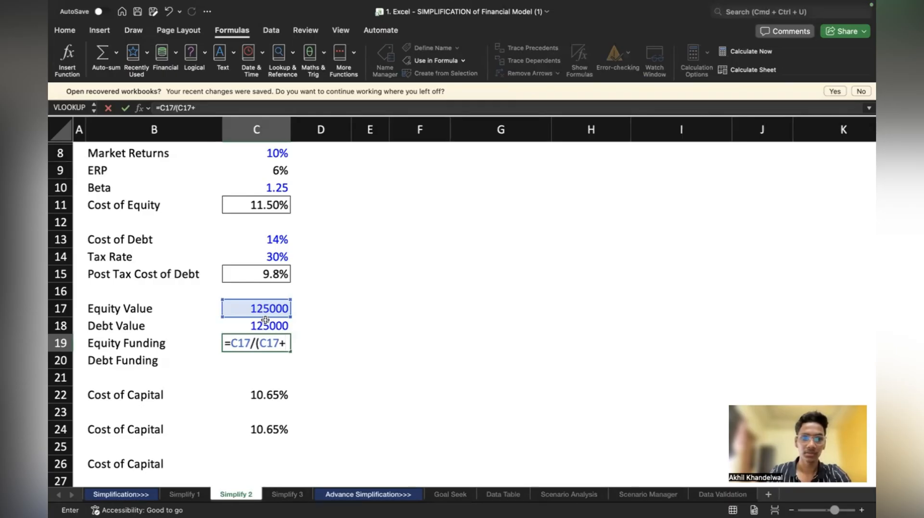
click(266, 324)
text())
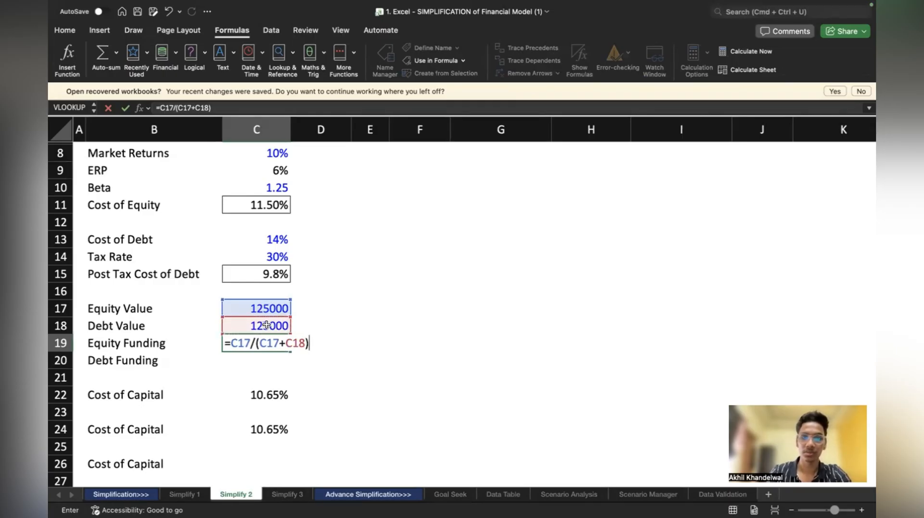
key(Return)
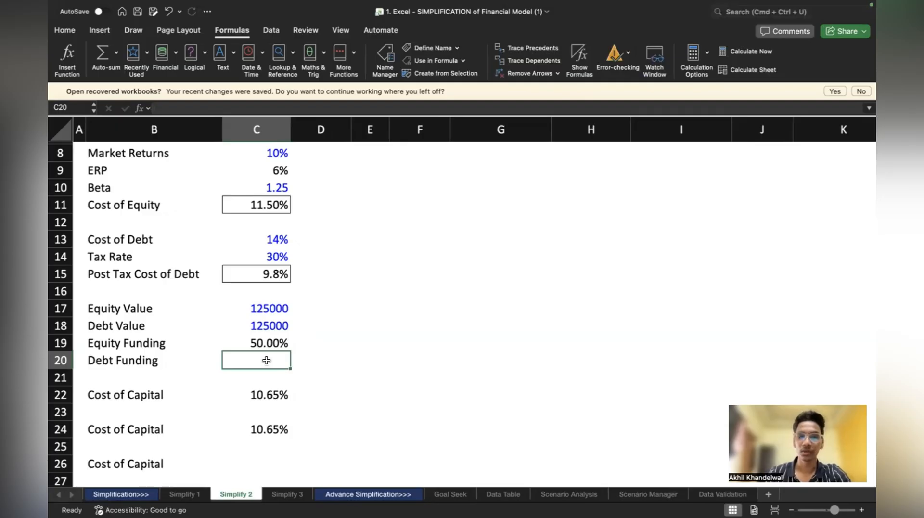
Calculate the Debt Funding share in C20 with the formula =C18/(C18+C17)
text(=)
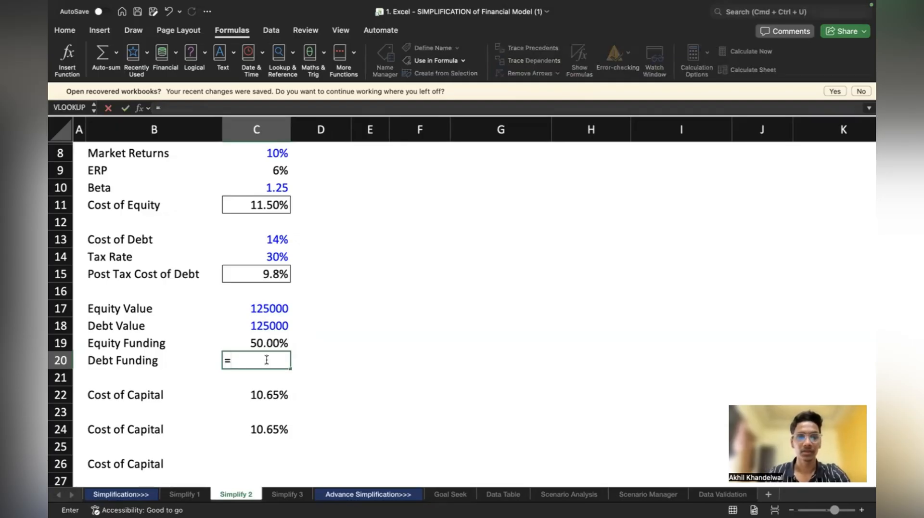
click(269, 326)
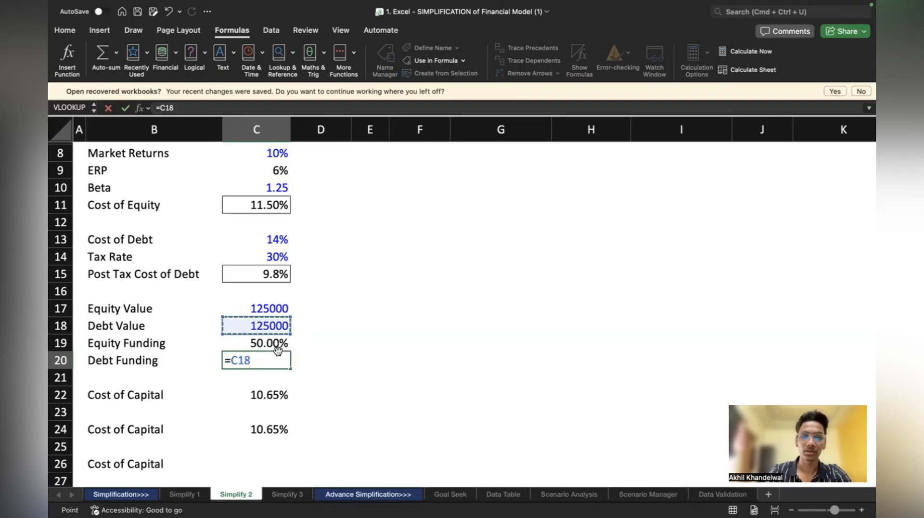
text(/)
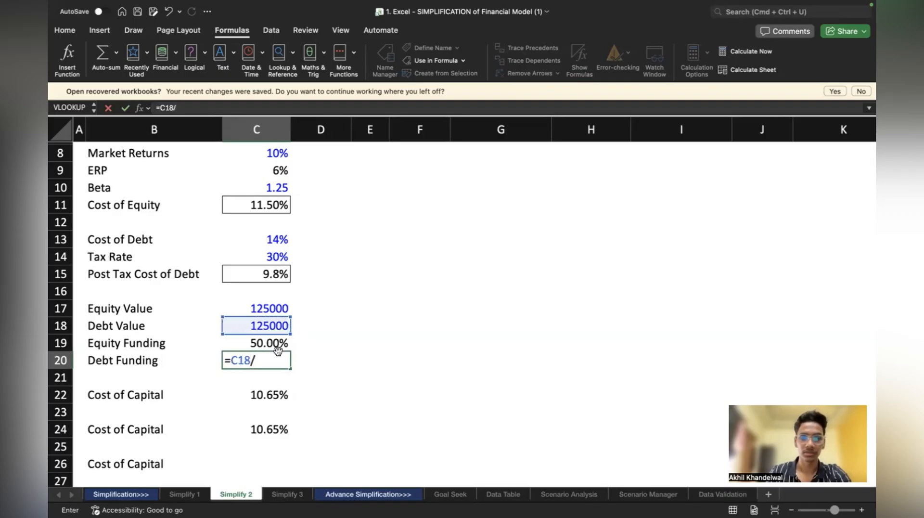
text(()
click(266, 327)
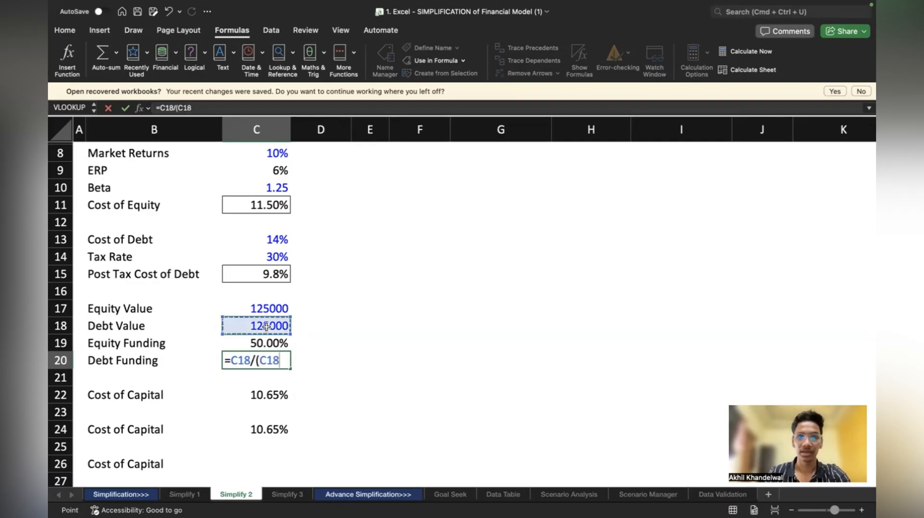
text(+)
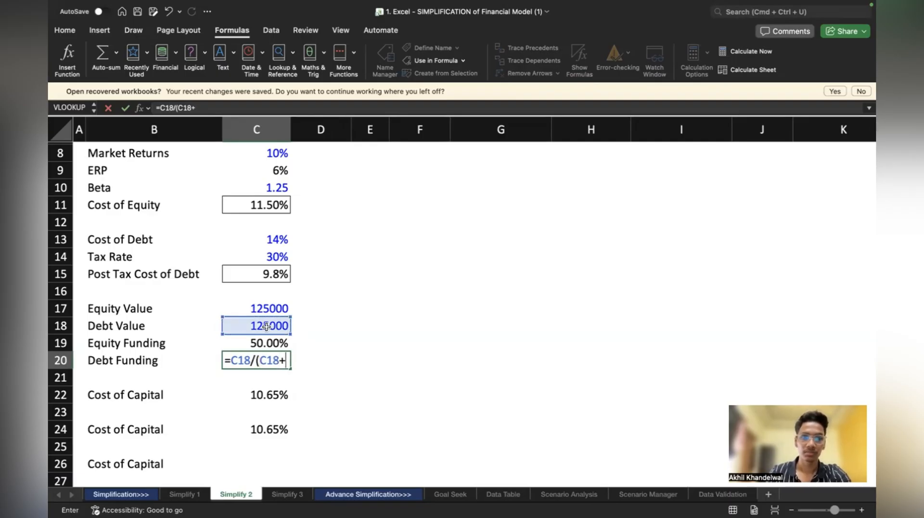
click(266, 310)
text())
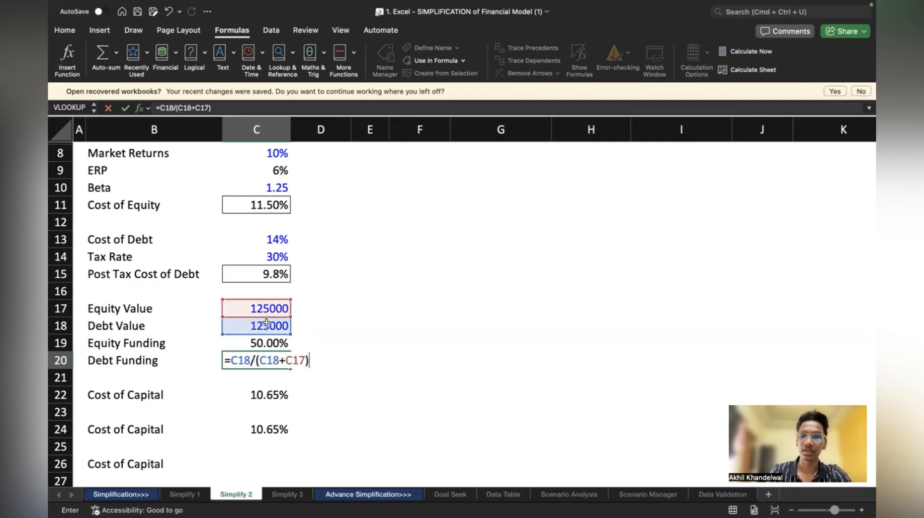
key(Return)
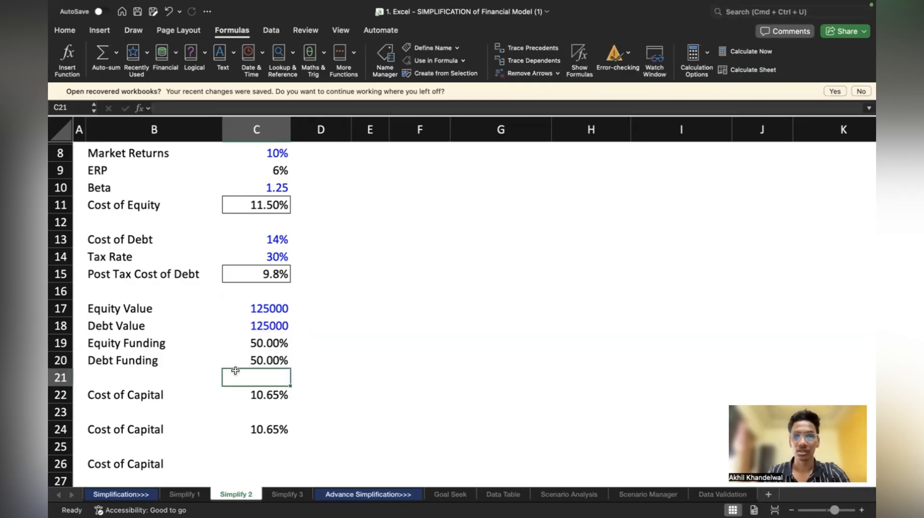
Create named ranges for Cost of Equity, Post Tax Cost of Debt, Equity Funding and Debt Funding from their left-column labels
scroll(305, 422, up, 3)
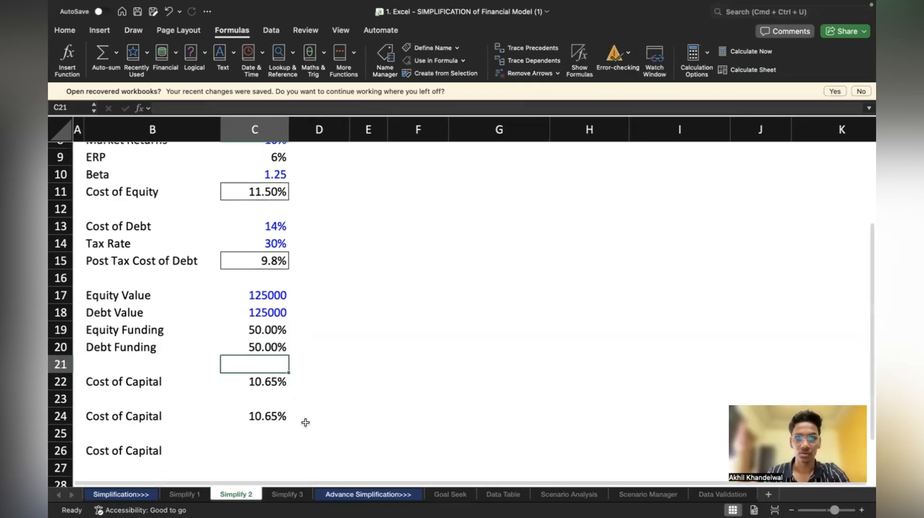
scroll(305, 422, up, 2)
scroll(305, 422, down, 3)
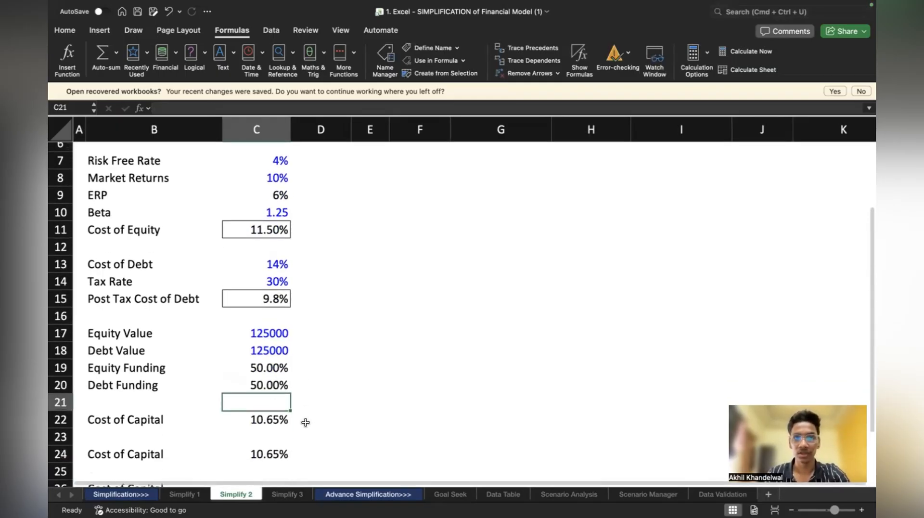
scroll(305, 422, down, 2)
scroll(305, 422, down, 3)
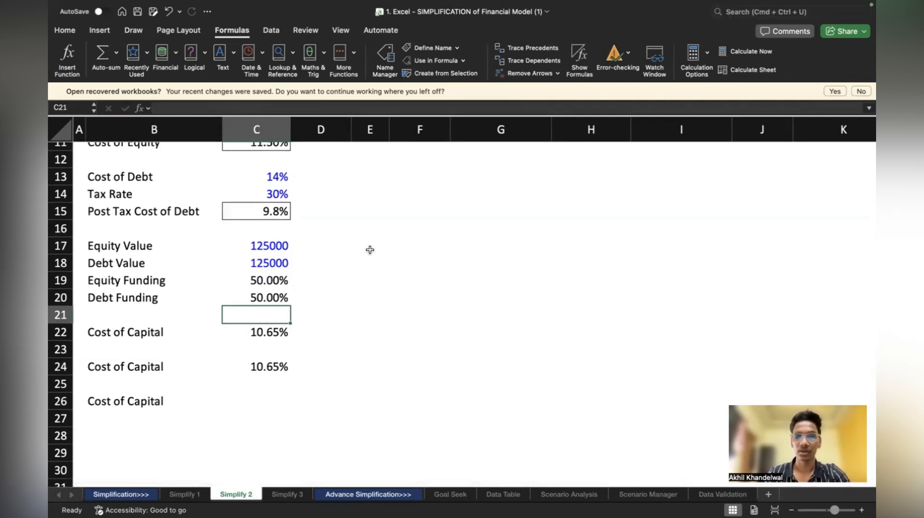
scroll(370, 250, up, 9)
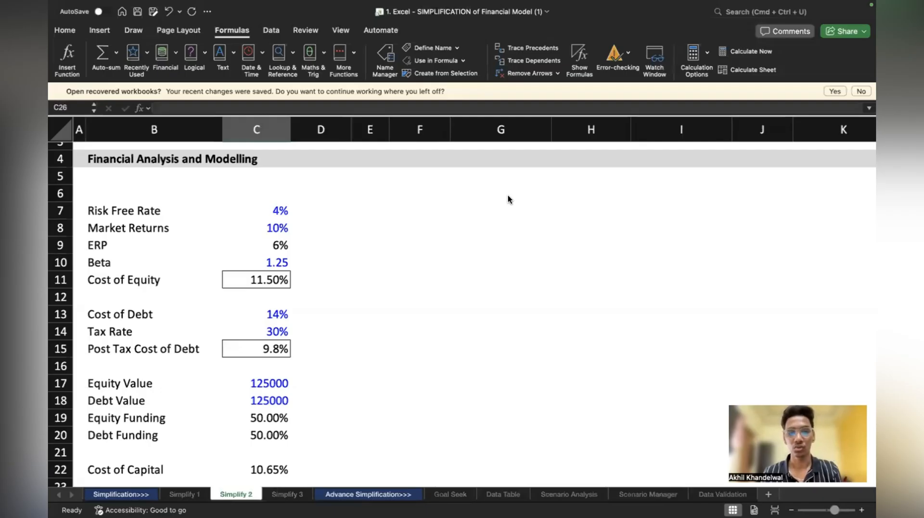
drag(116, 280, 266, 284)
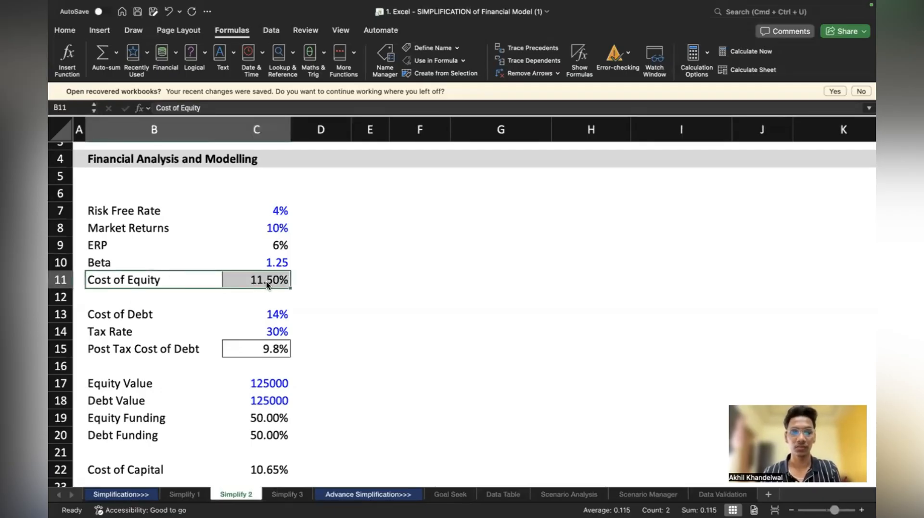
drag(154, 353, 246, 354)
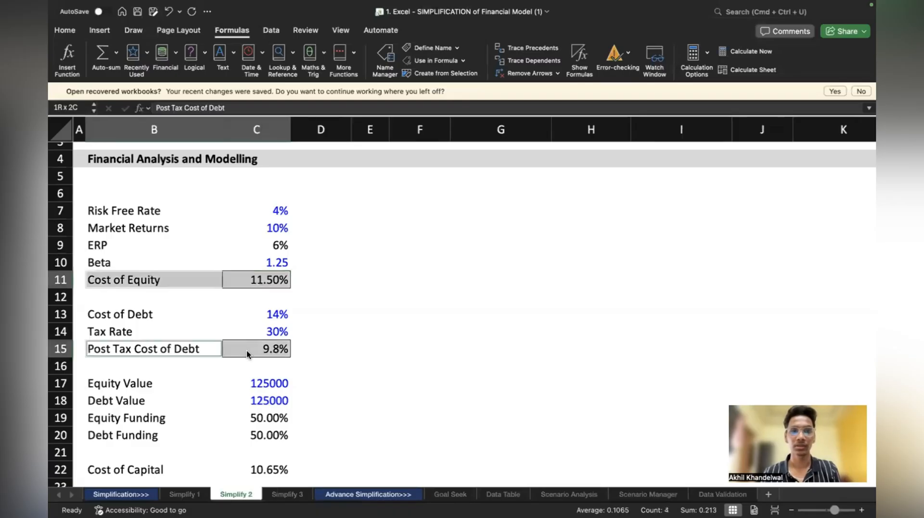
super+click(124, 420)
drag(124, 420, 255, 435)
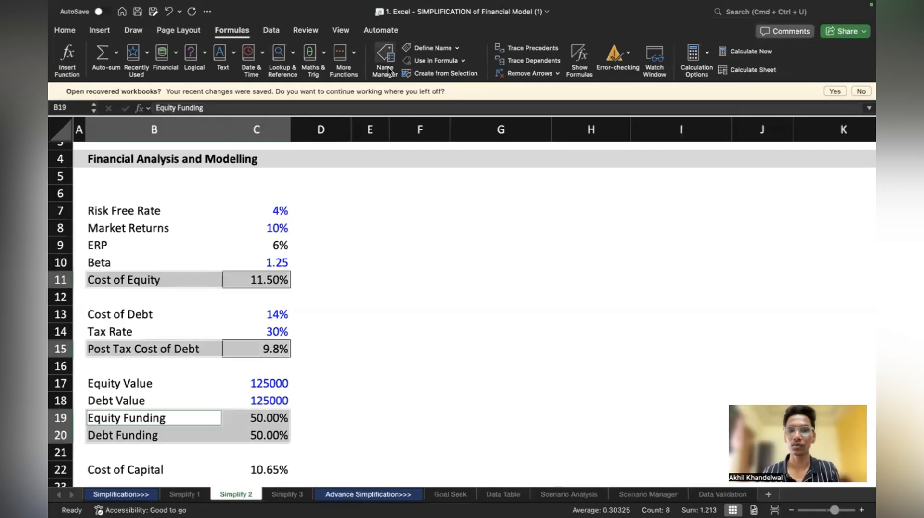
click(437, 76)
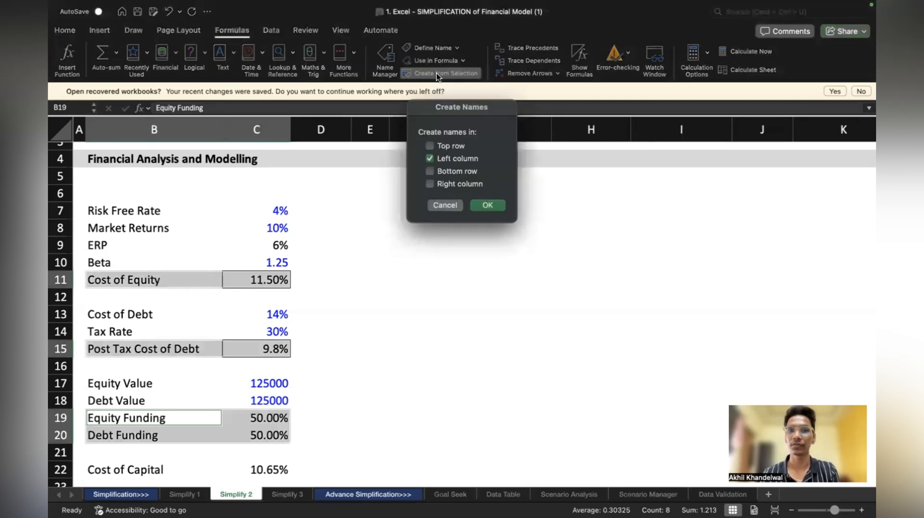
click(493, 207)
click(353, 278)
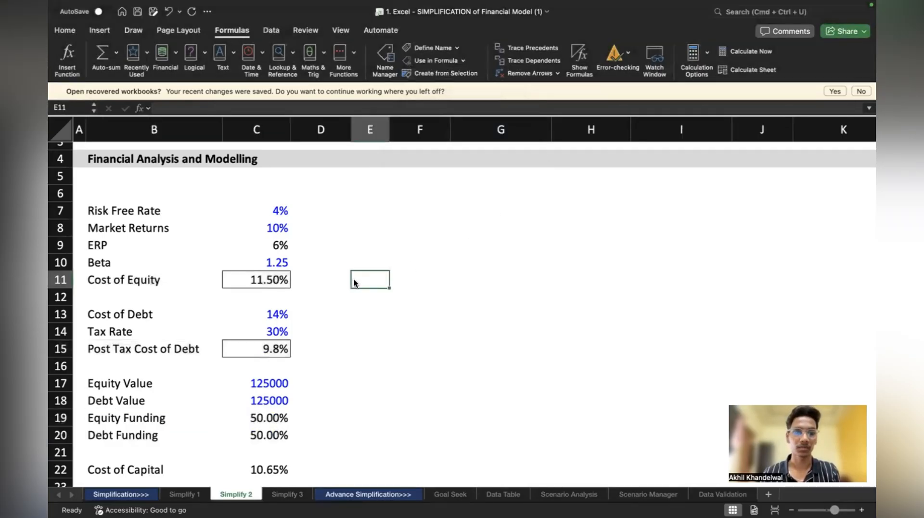
Calculate the Cost of Capital in C26 with the named-range formula =(Cost_of_Equity*Equity_Funding)+(Post_Tax_Cost_of_Debt*Debt_Funding)
scroll(353, 278, down, 3)
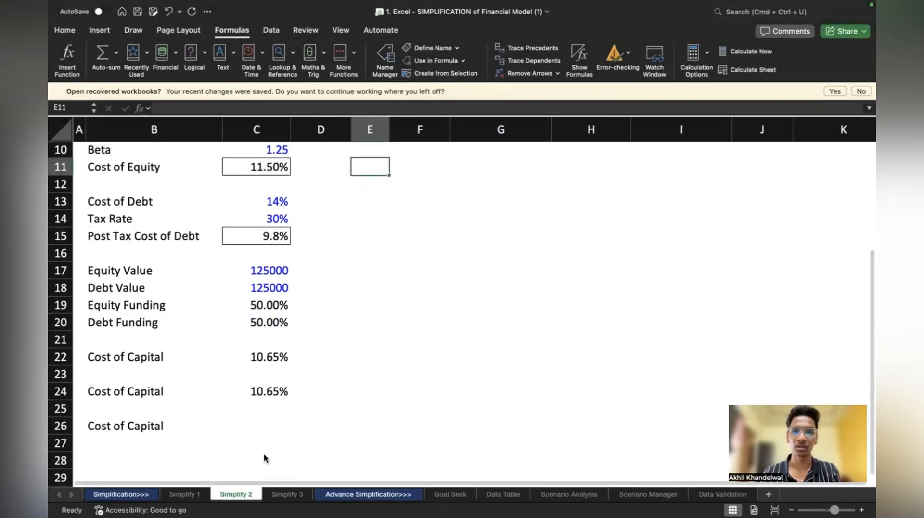
click(263, 423)
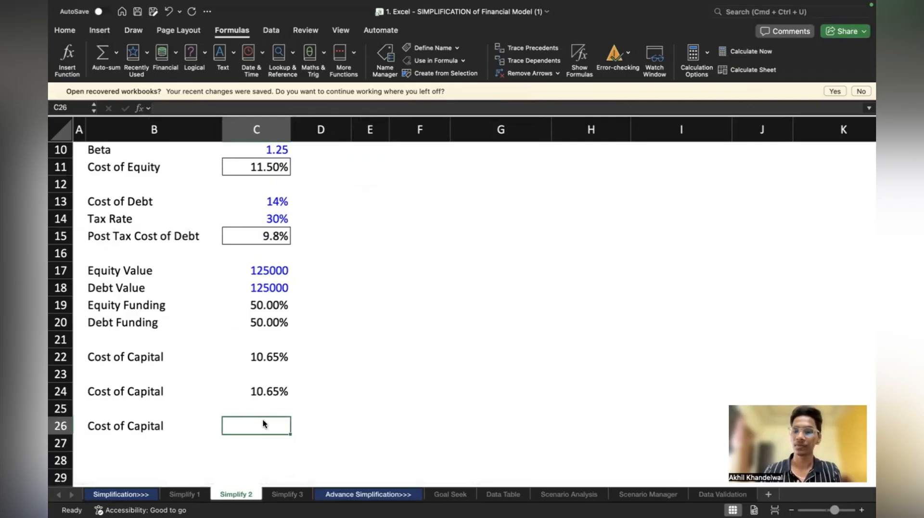
text(=()
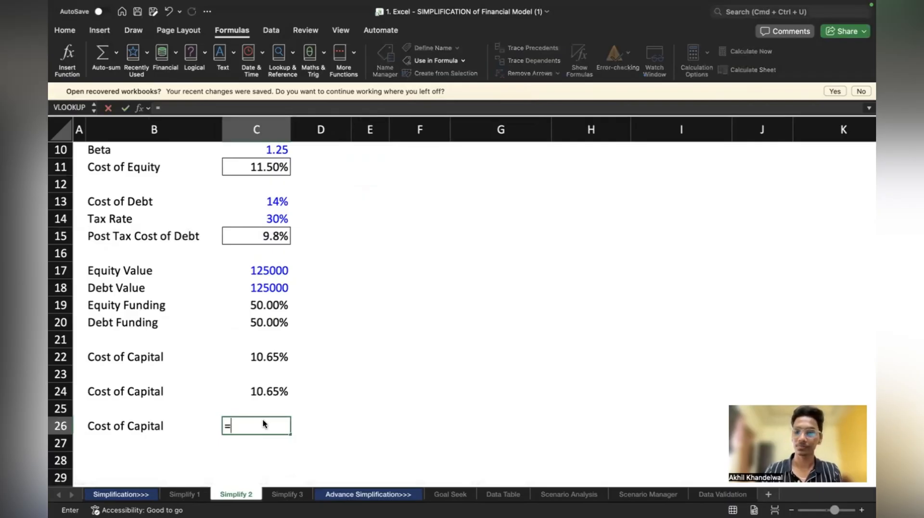
click(254, 167)
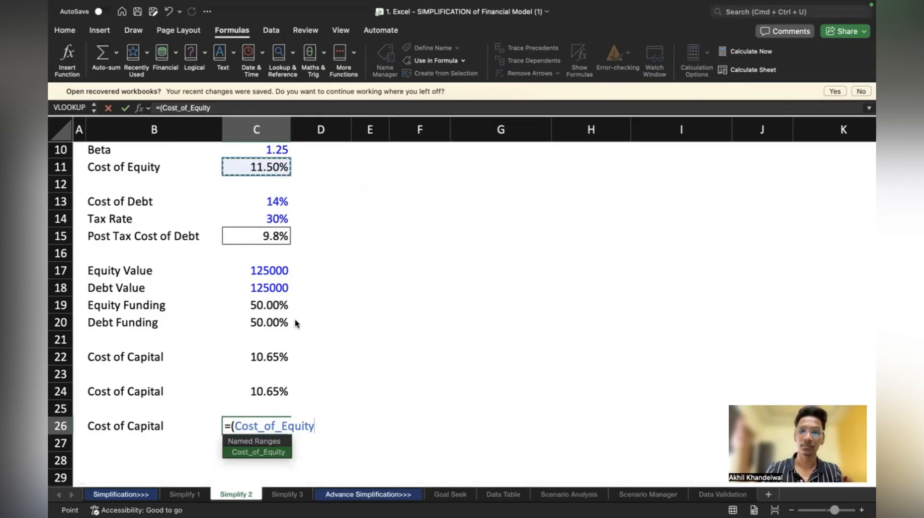
text(*)
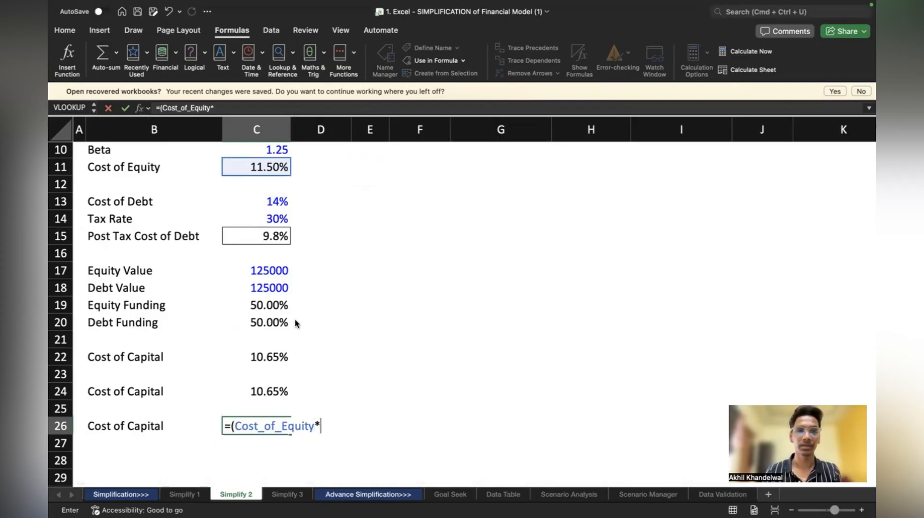
click(260, 306)
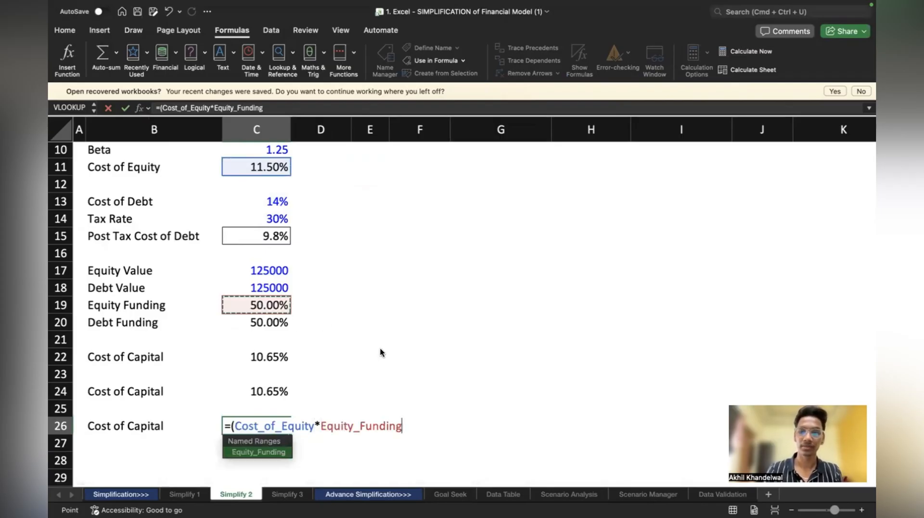
text()+)
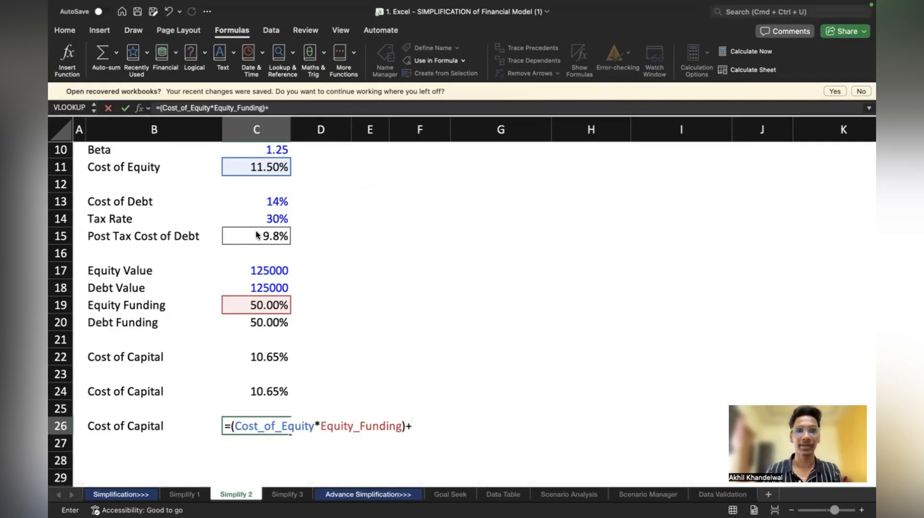
text(()
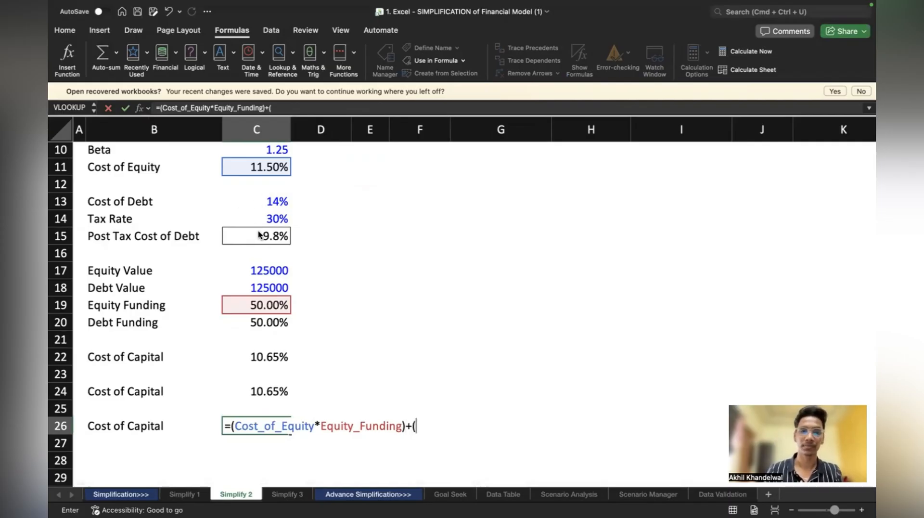
click(273, 239)
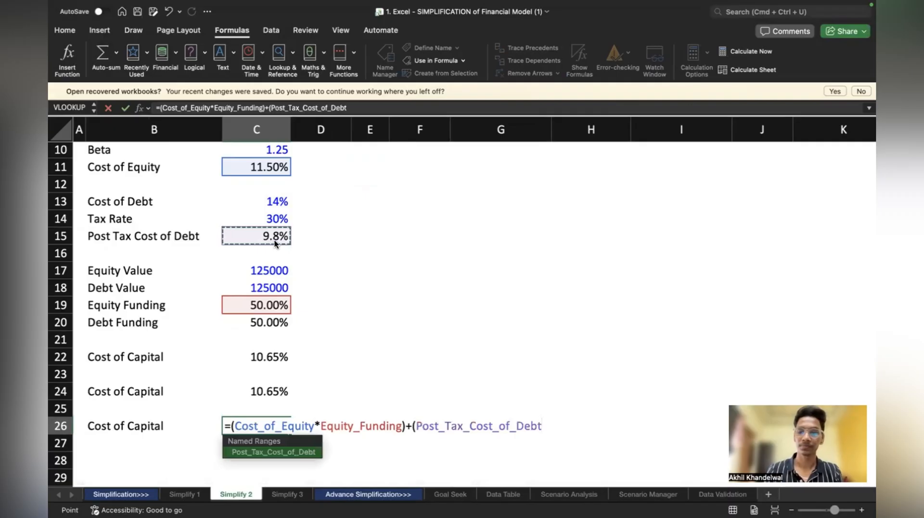
text(*)
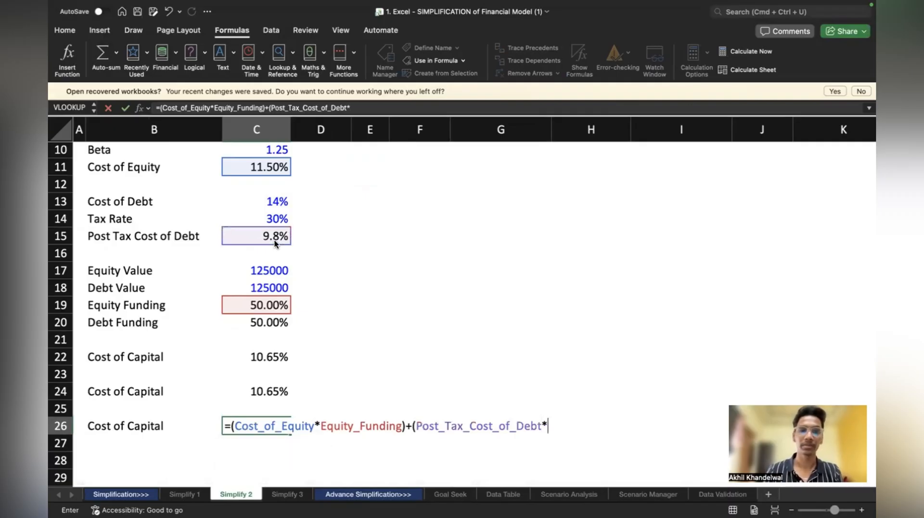
click(271, 322)
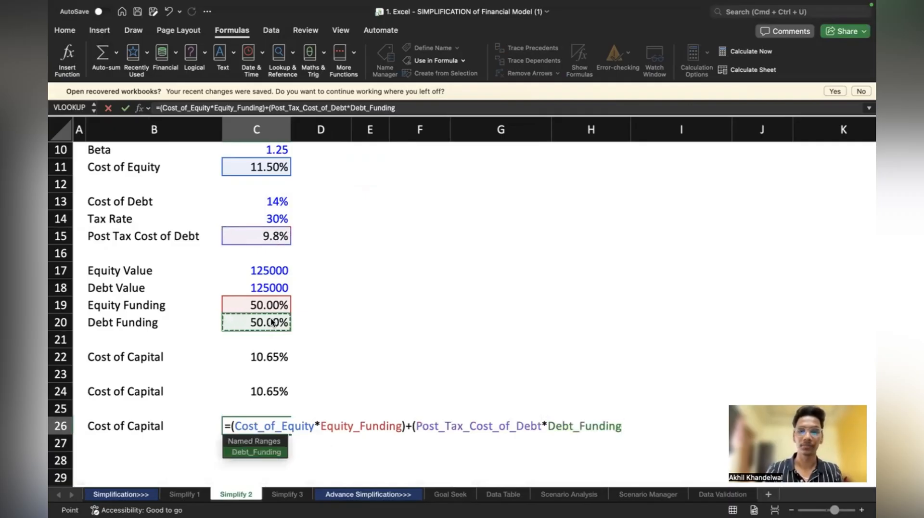
key(Return)
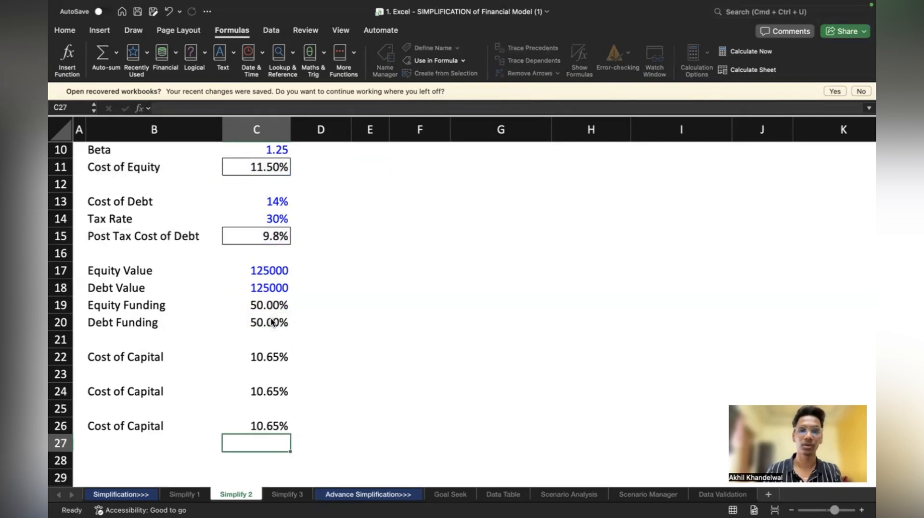
click(270, 424)
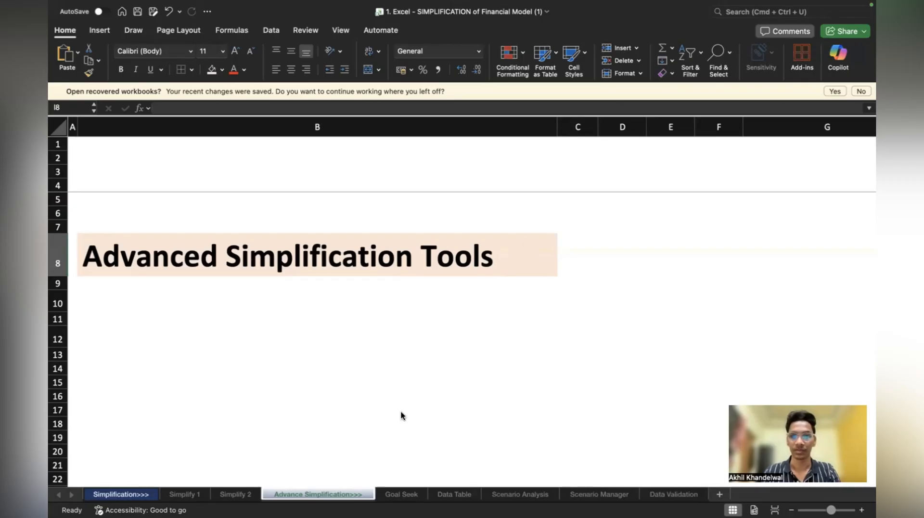
Go to the Goal Seek sheet and examine the next-year sales, cost of sales and gross profit rows, including the formula in C12
click(396, 492)
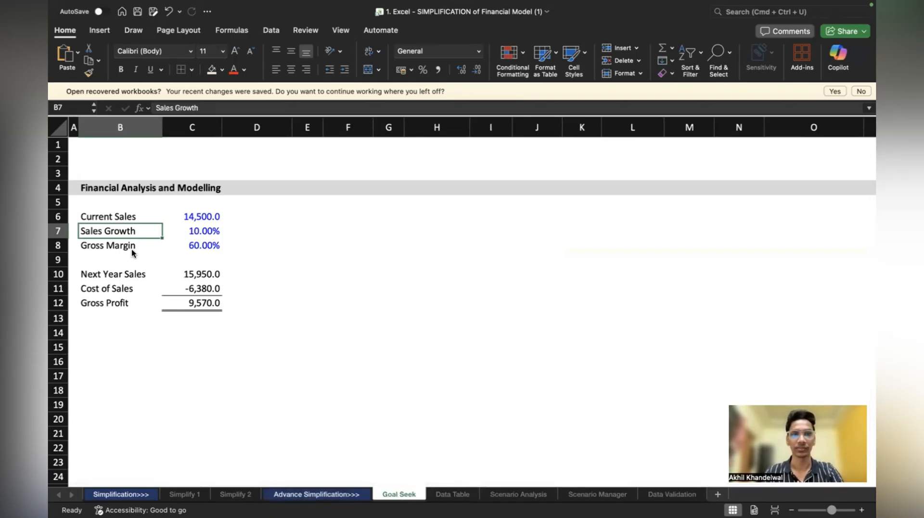
click(117, 274)
click(116, 288)
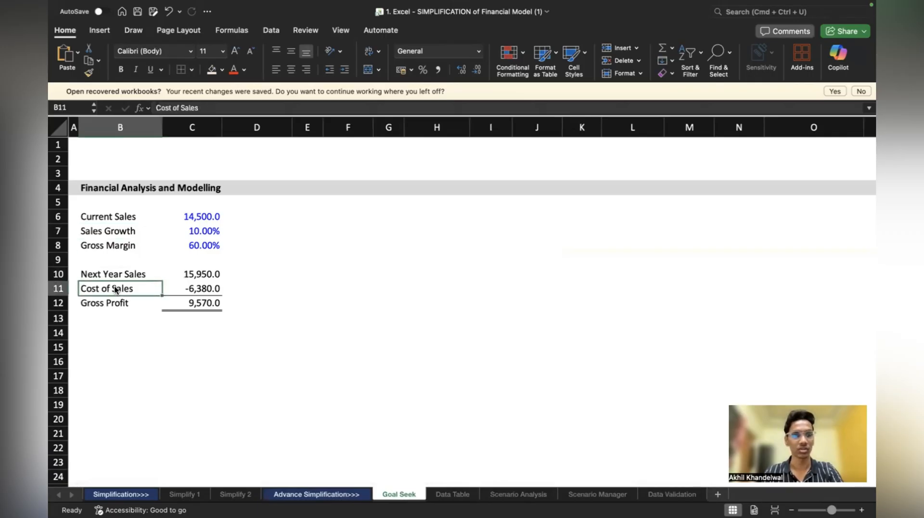
click(116, 303)
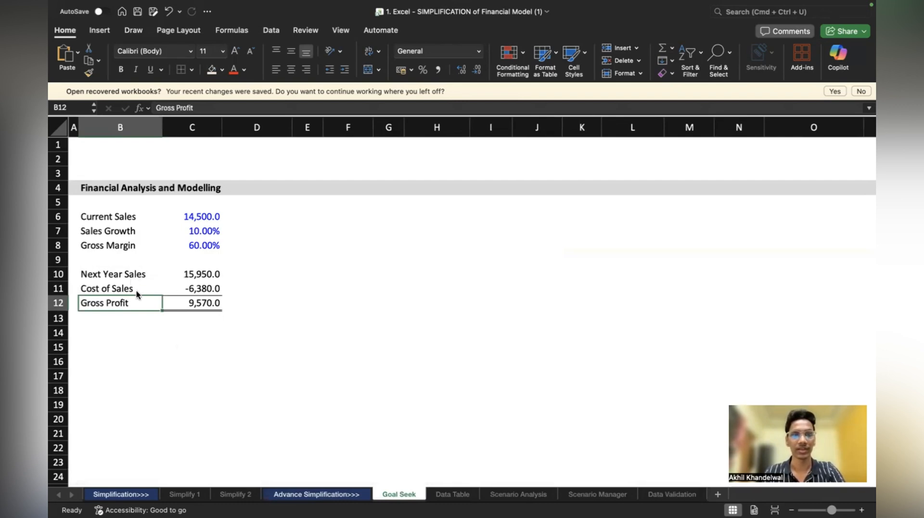
click(214, 305)
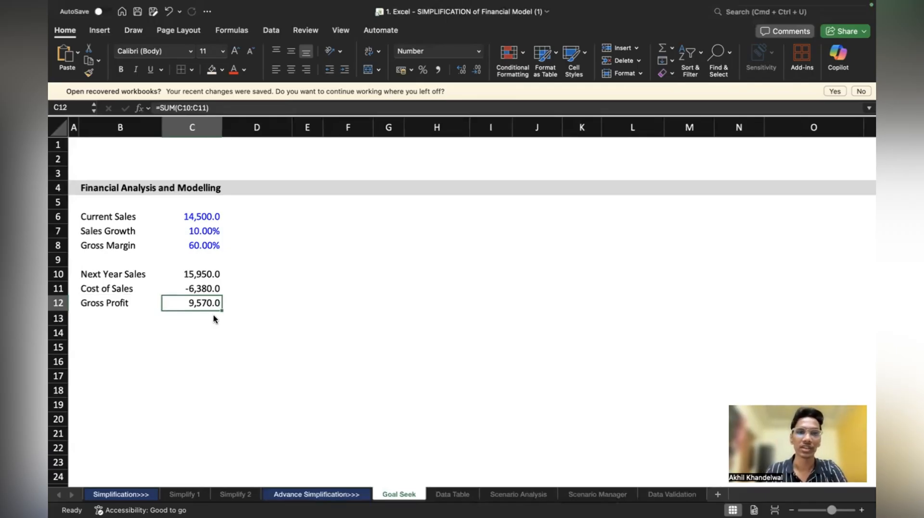
Enter the target gross profit of 18000 in E12 and select the Sales Growth rate in C7
click(277, 303)
click(315, 302)
text(18000)
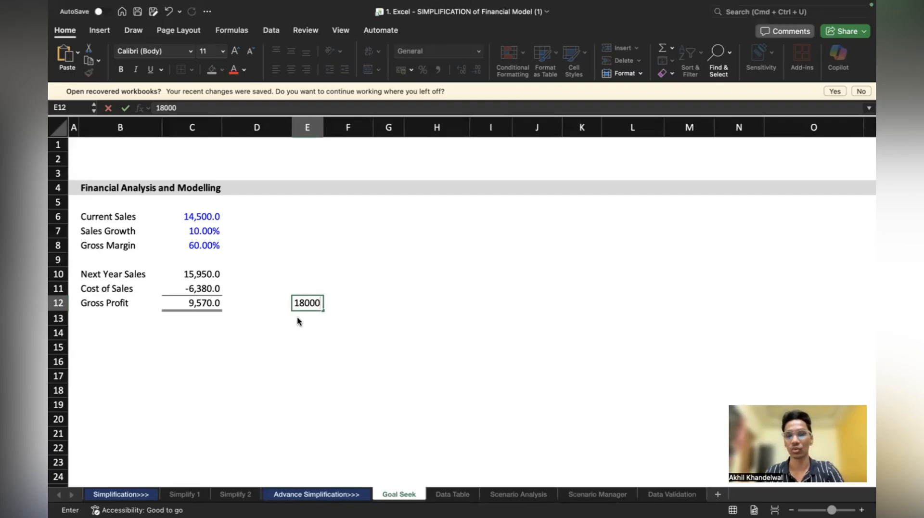
click(207, 234)
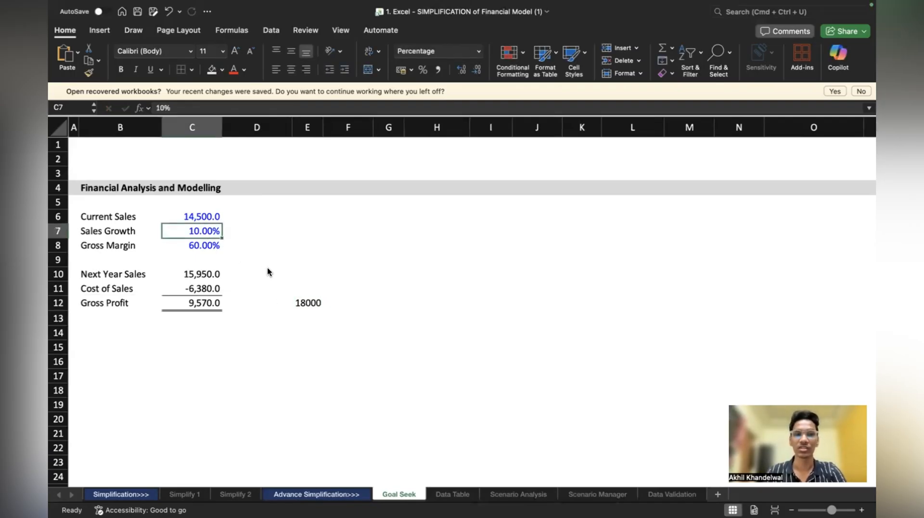
Undo the 18000 entry in E12
click(307, 303)
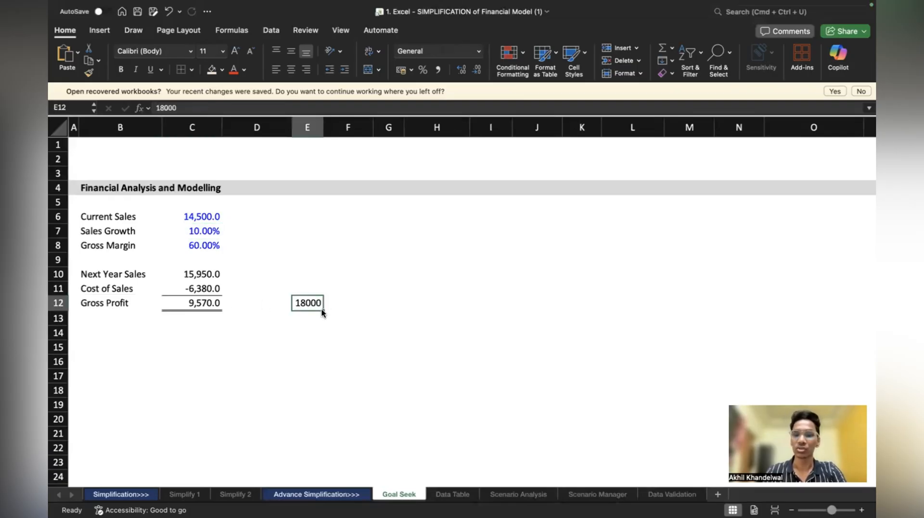
key(super+z)
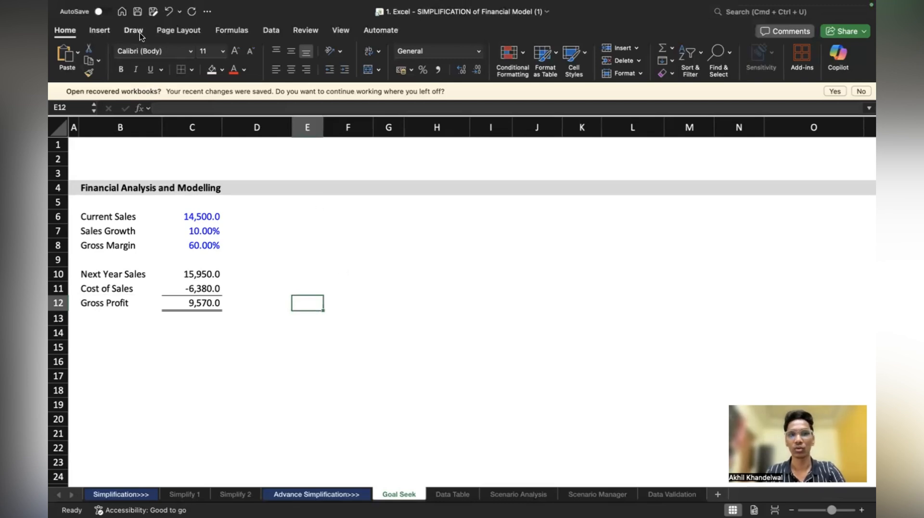
Run Goal Seek to bring Gross Profit in C12 to 18000 by changing Sales Growth in C7, and discard the solution
click(270, 31)
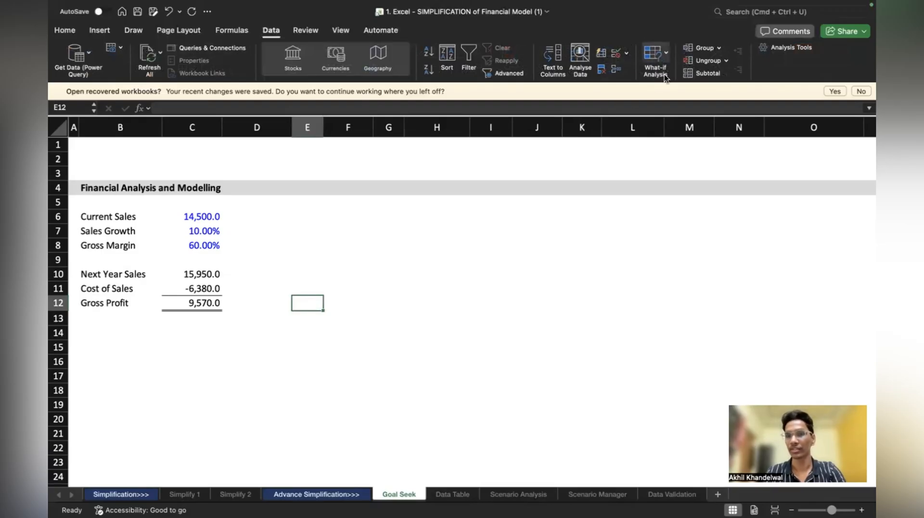
click(664, 54)
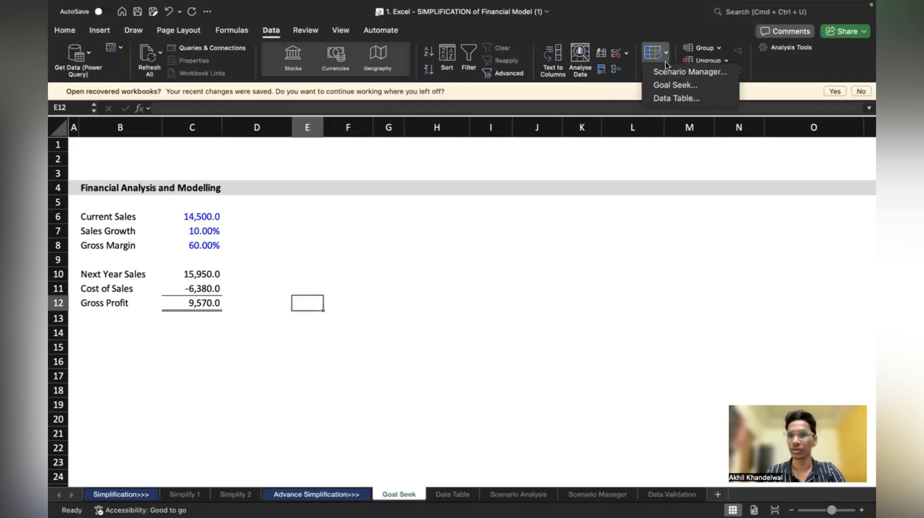
click(672, 86)
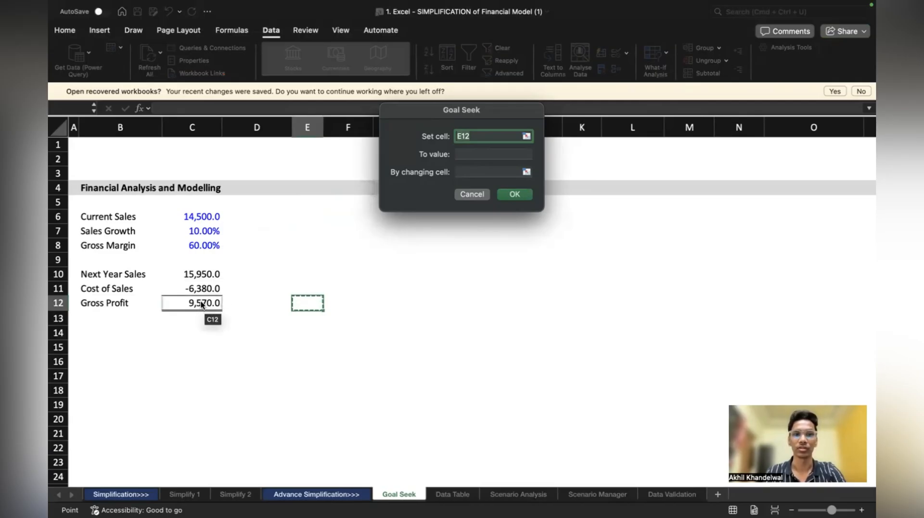
click(200, 303)
click(470, 154)
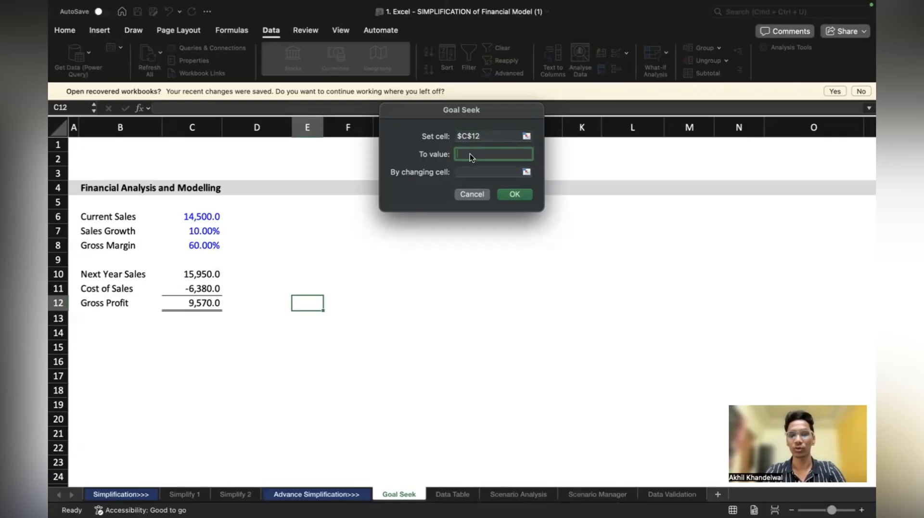
text(18000)
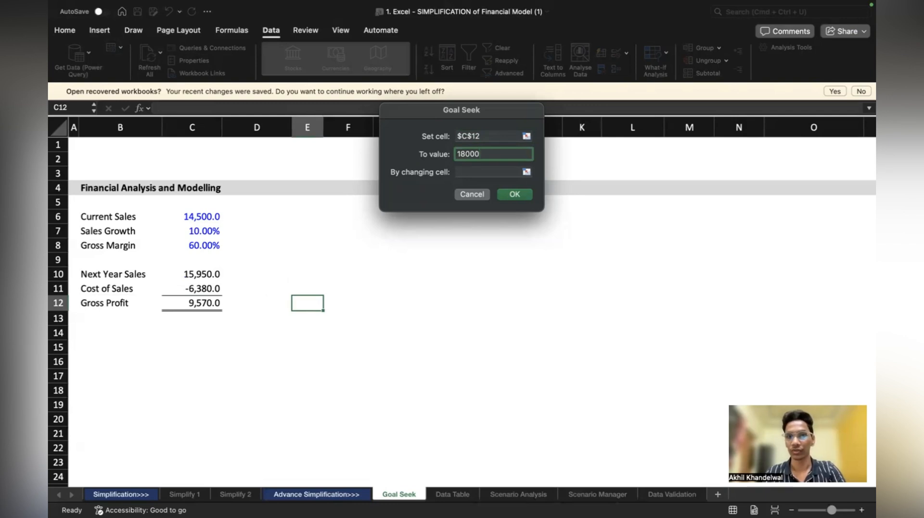
click(474, 171)
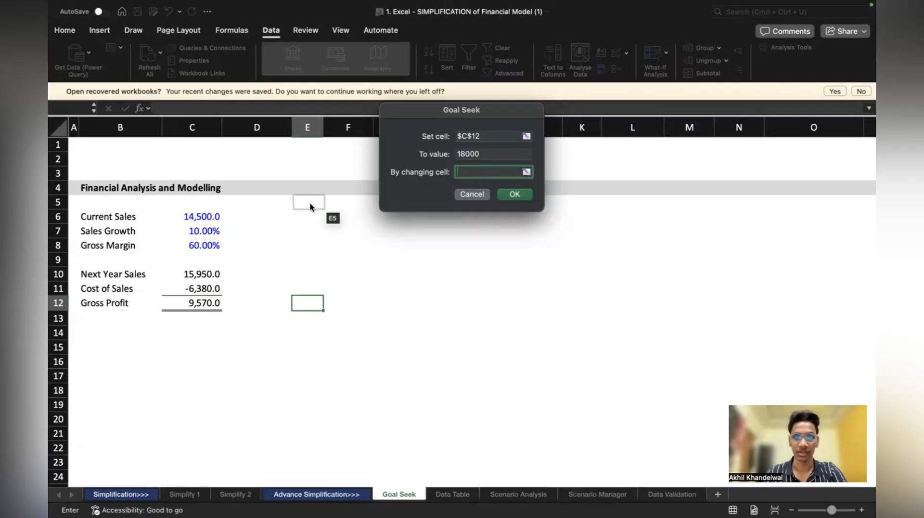
click(207, 232)
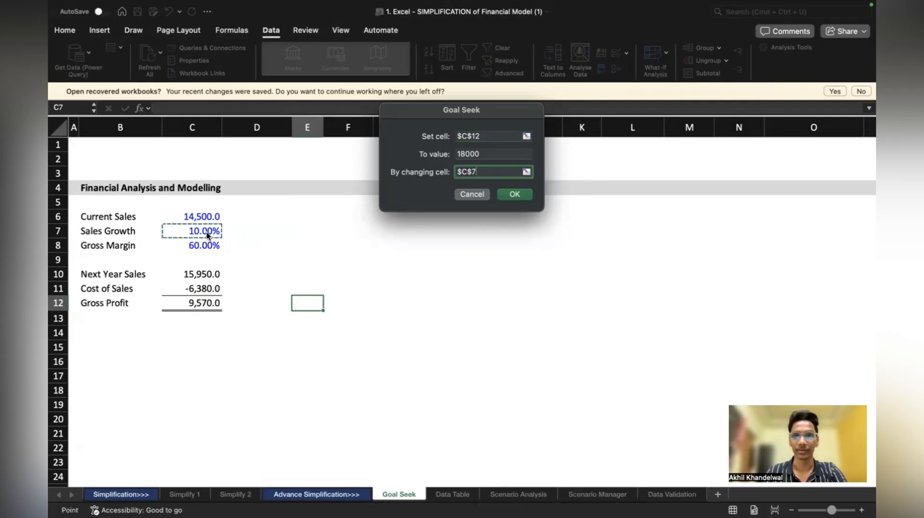
click(513, 193)
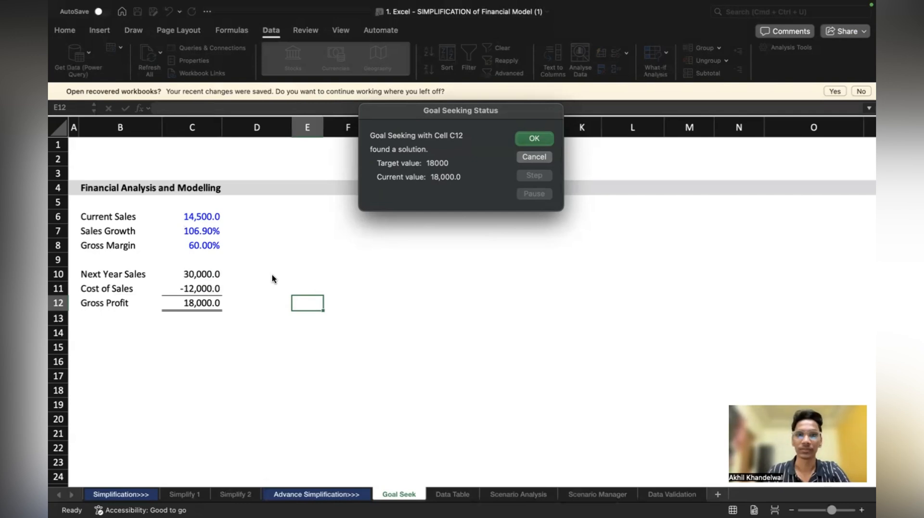
click(530, 156)
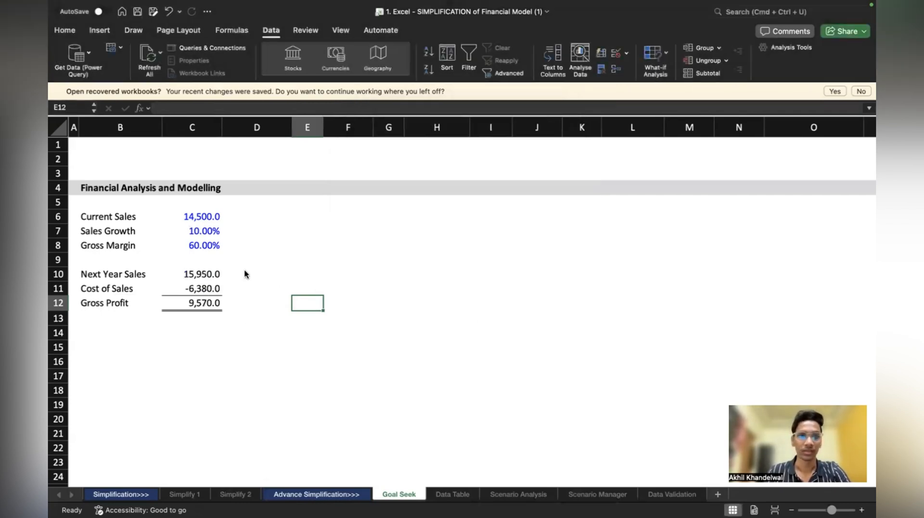
drag(99, 203, 223, 302)
click(330, 276)
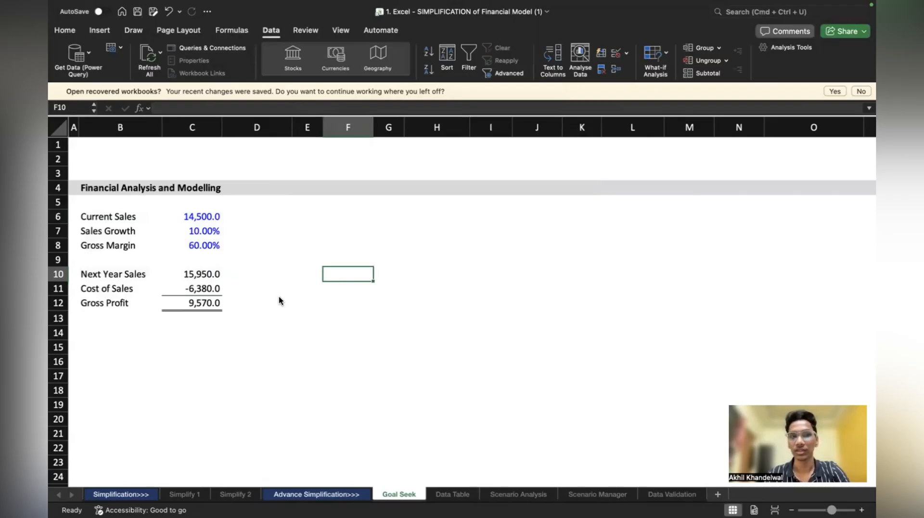
click(193, 232)
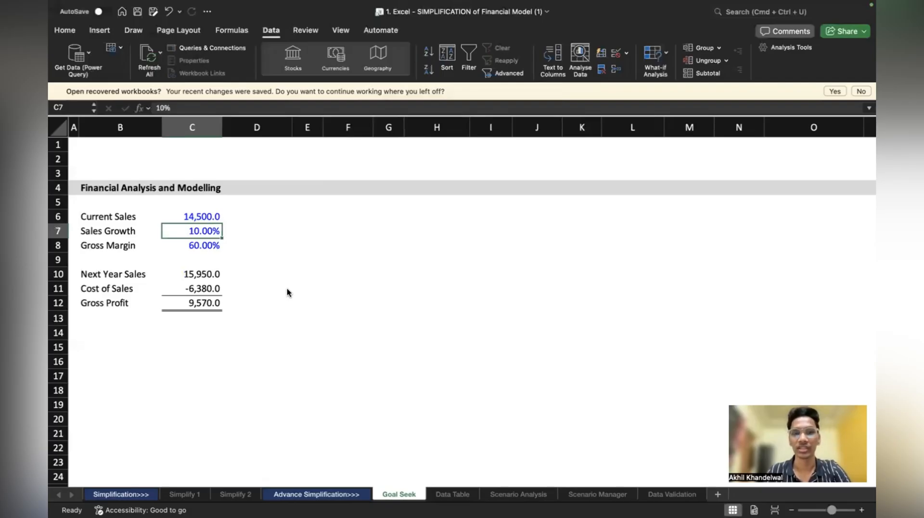
click(315, 278)
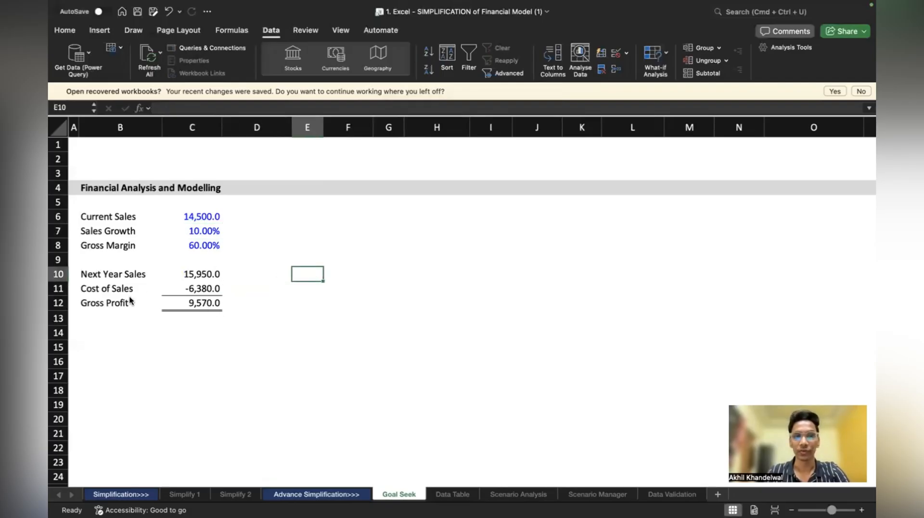
Enter a target gross profit of 16000 in E12, point out Gross Margin in C8, and clear E12 again
click(292, 300)
text(1)
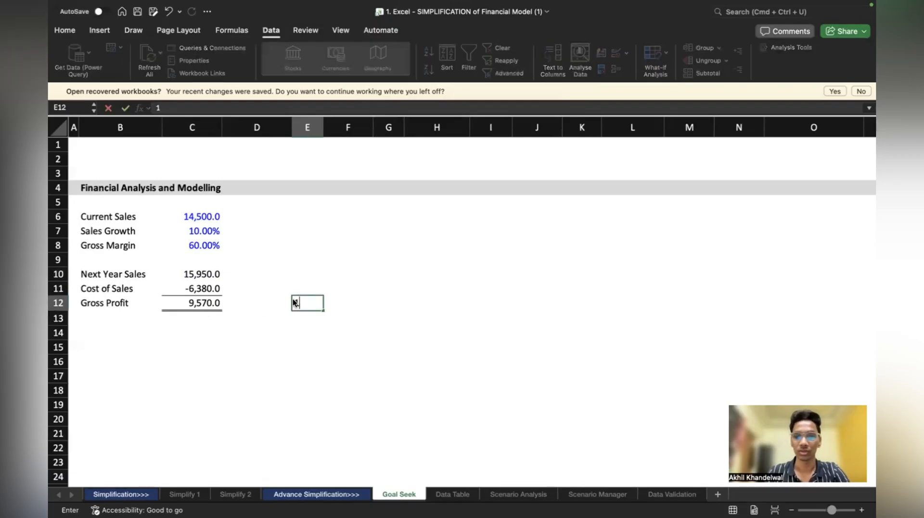
text(6000)
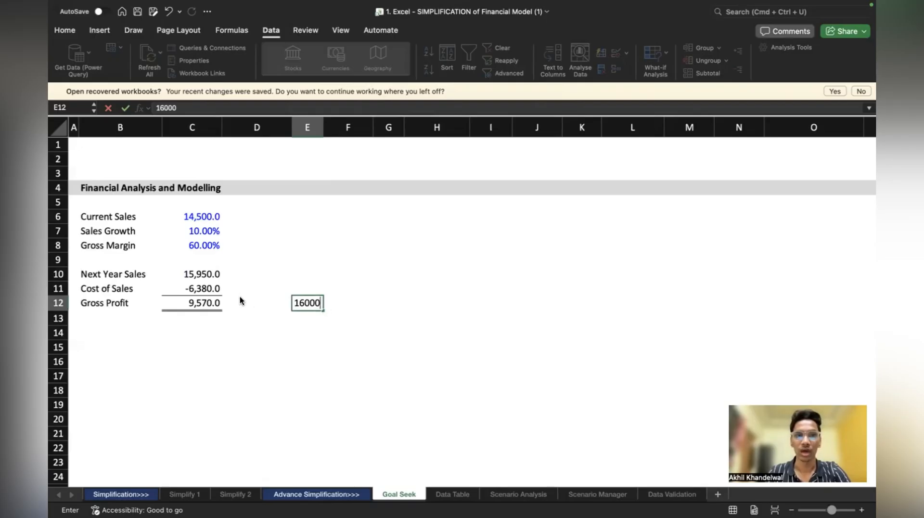
click(195, 246)
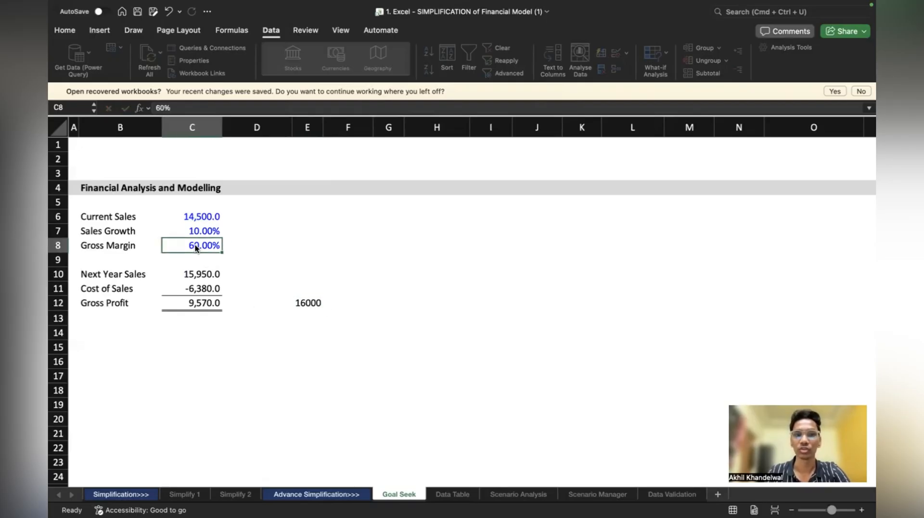
click(315, 304)
key(Delete)
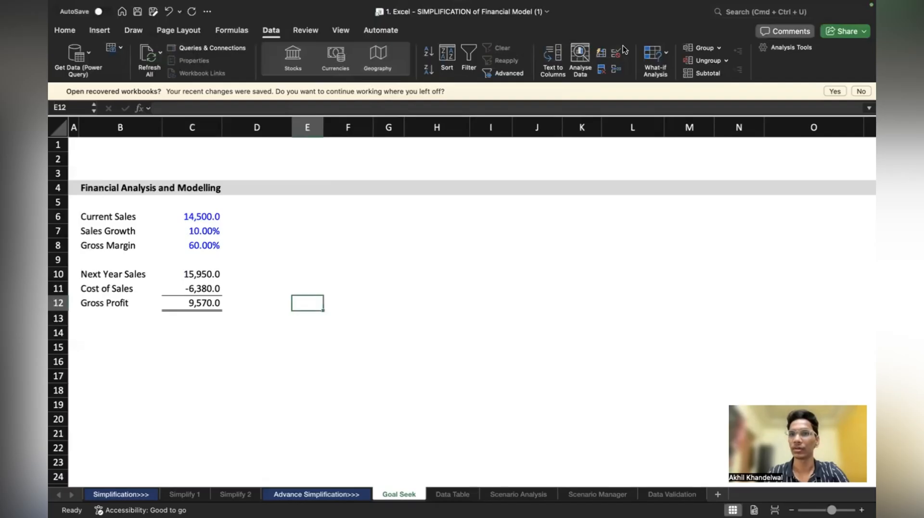
Run Goal Seek to bring Gross Profit in C12 to 16000 by changing Gross Margin in C8, and discard the solution
click(667, 53)
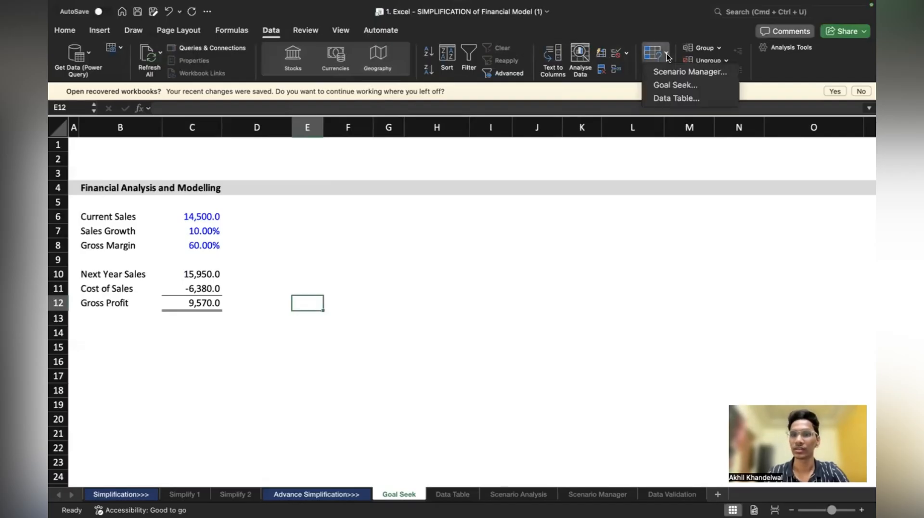
click(669, 81)
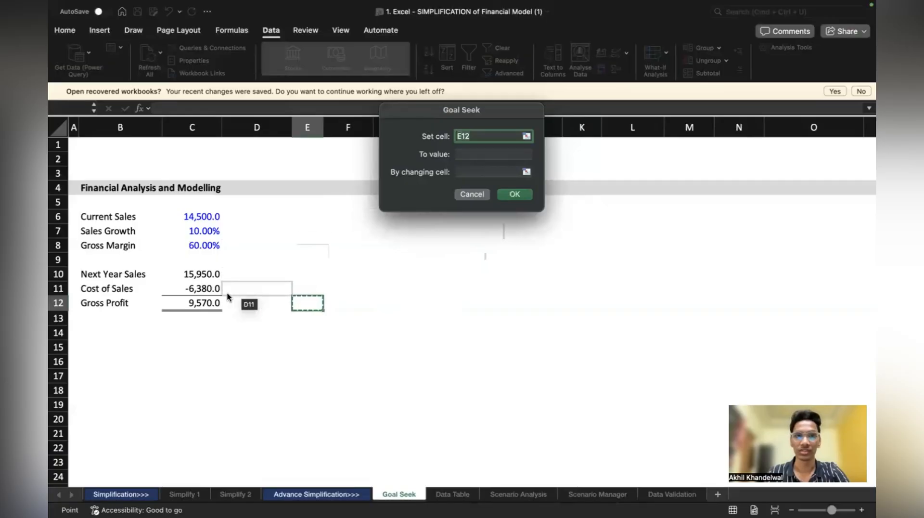
click(197, 306)
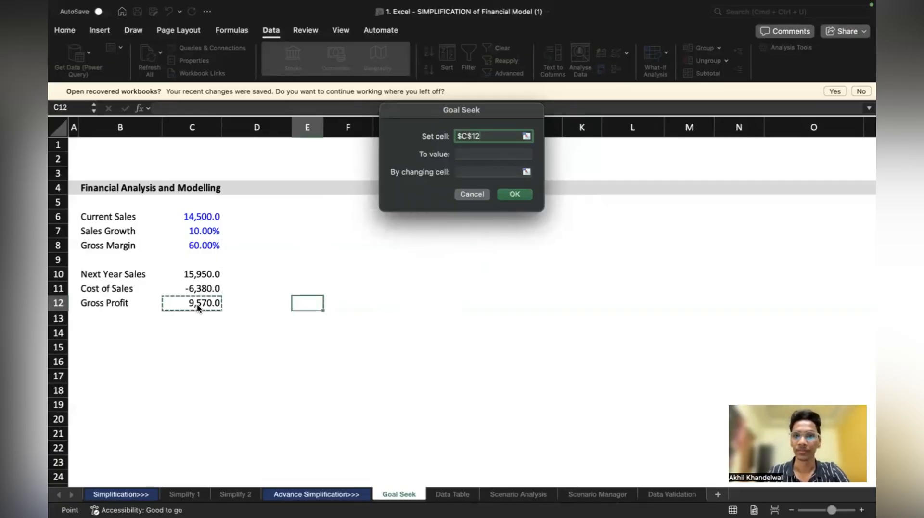
click(471, 154)
text(16000)
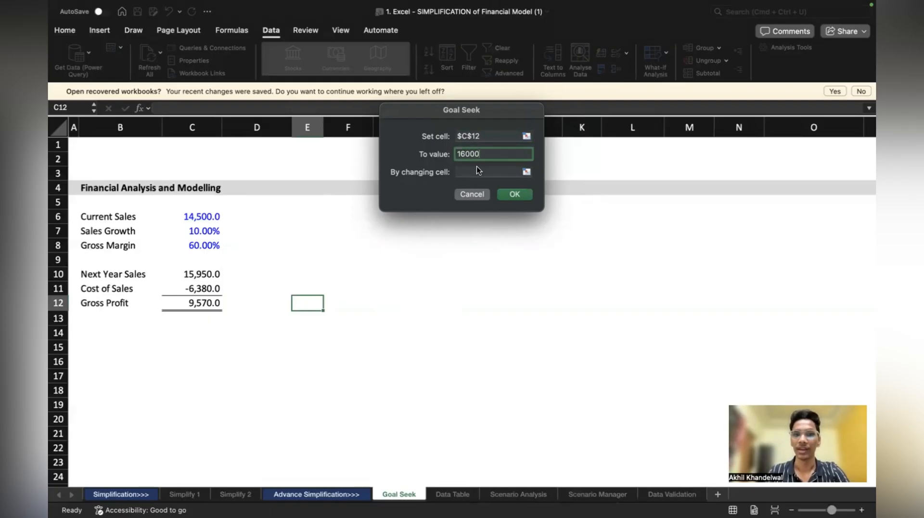
click(477, 169)
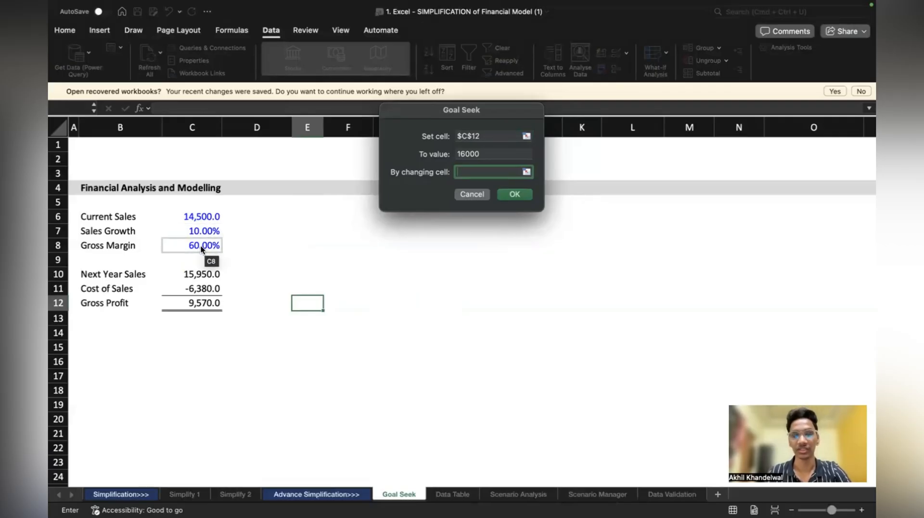
click(200, 244)
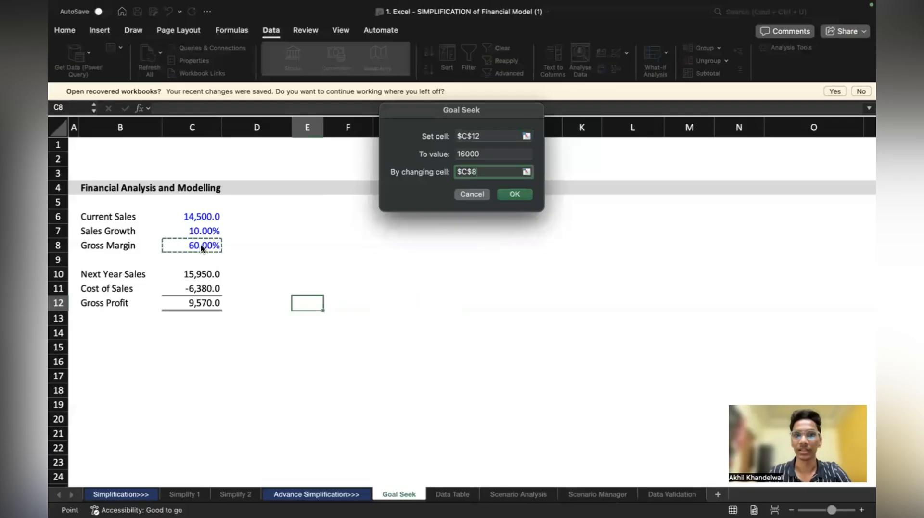
click(513, 194)
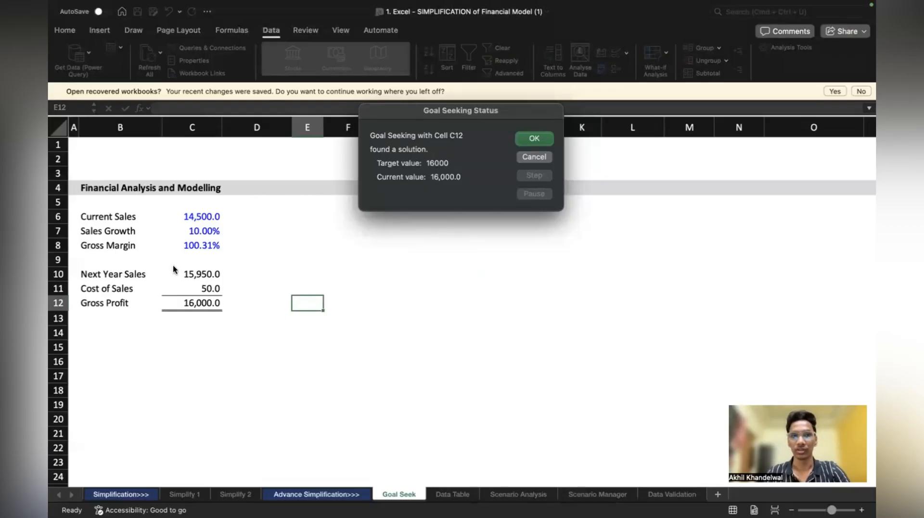
click(534, 157)
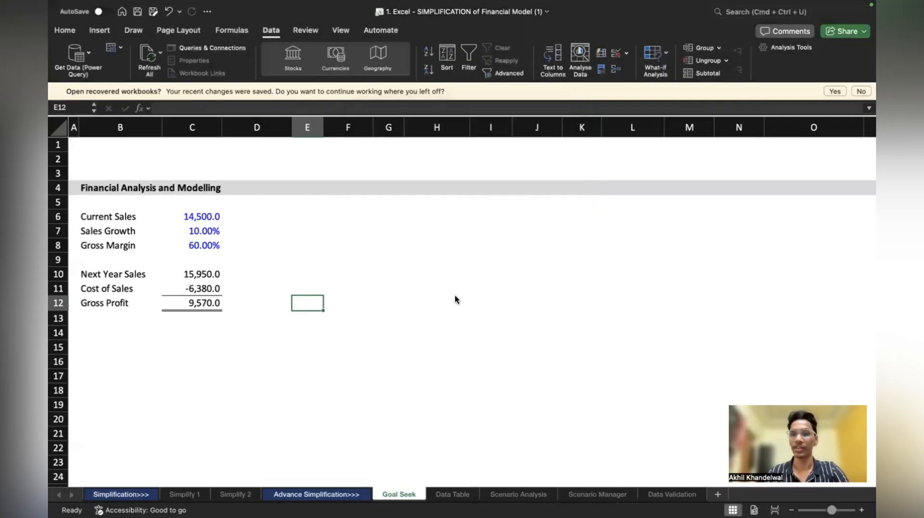
Go to the Data Table sheet and fill B17:B25 with sales growth rates from 8% to 24% in 2% increments
key(ctrl+Page_Down)
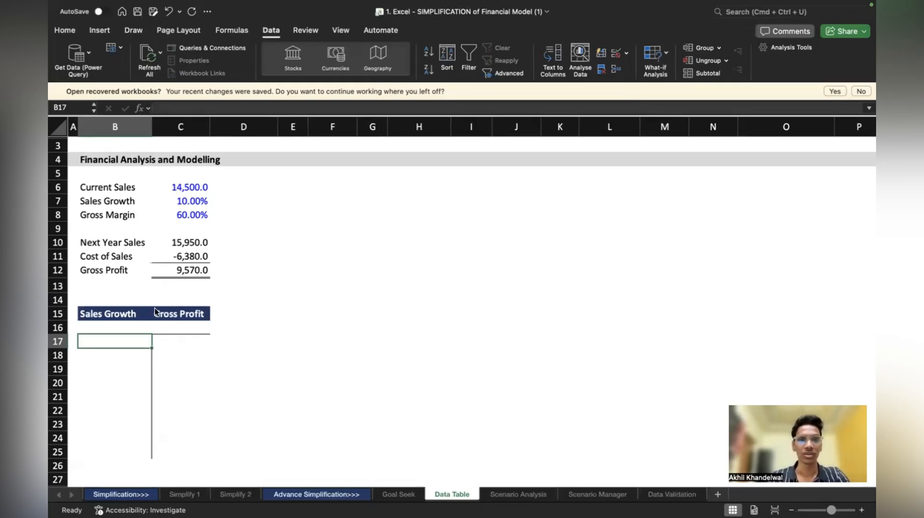
drag(99, 313, 170, 313)
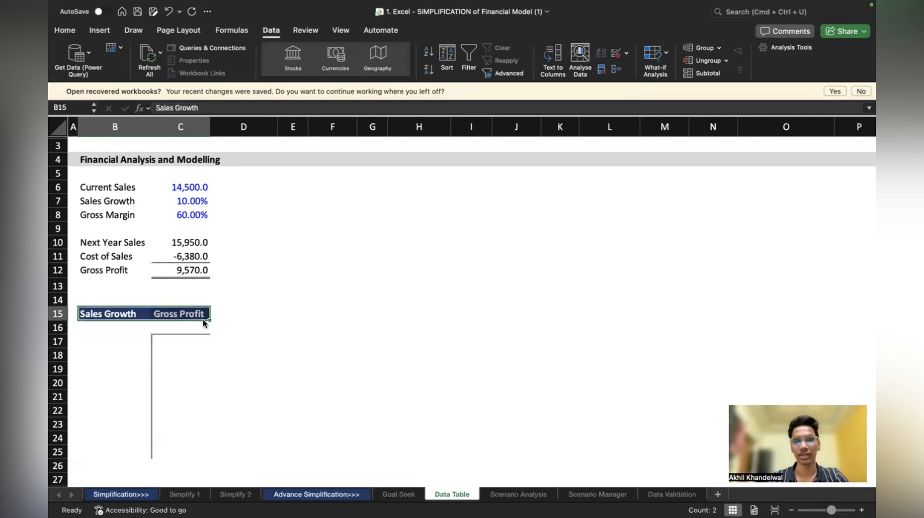
click(245, 382)
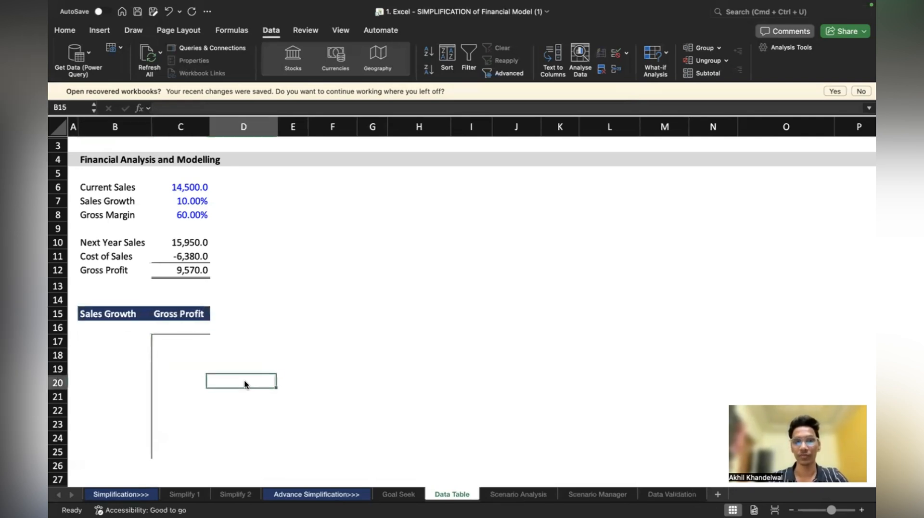
click(122, 339)
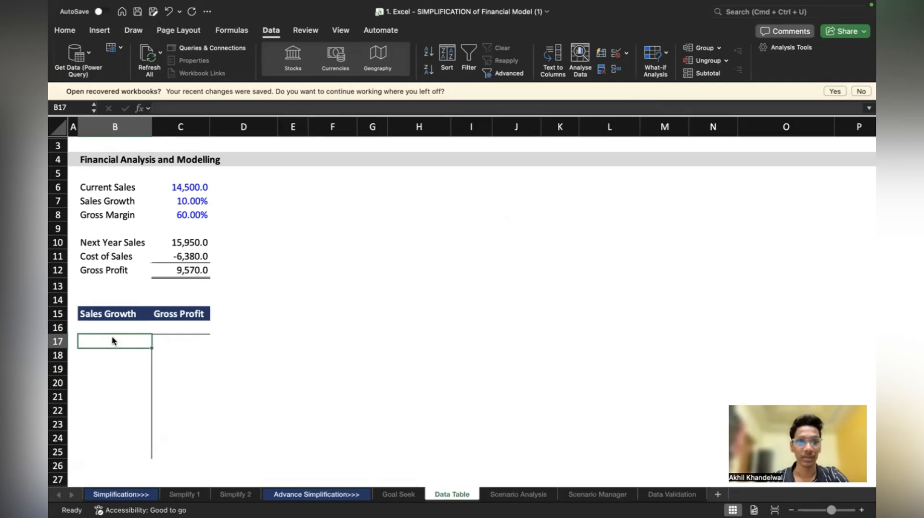
text(8%)
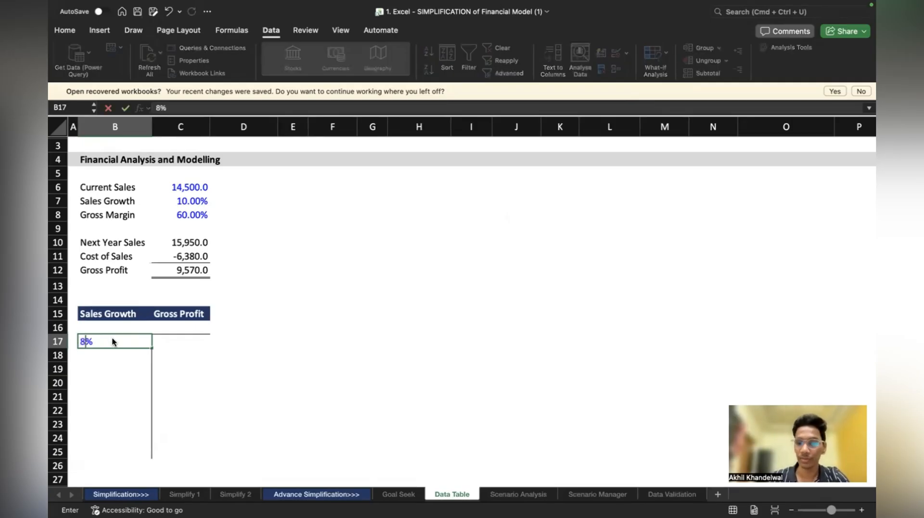
key(Return)
text(10%)
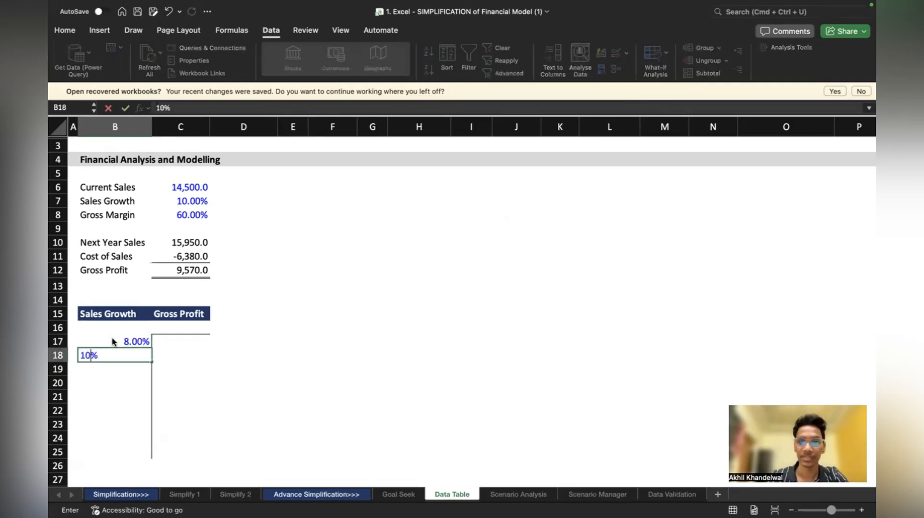
key(Return)
drag(115, 339, 151, 458)
click(190, 382)
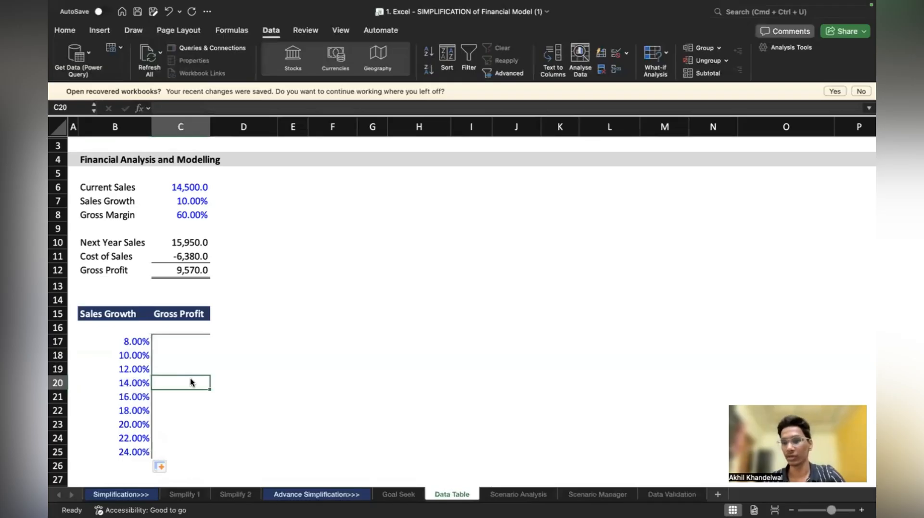
Link C16 under the Gross Profit heading to the model's Gross Profit in C12
click(187, 329)
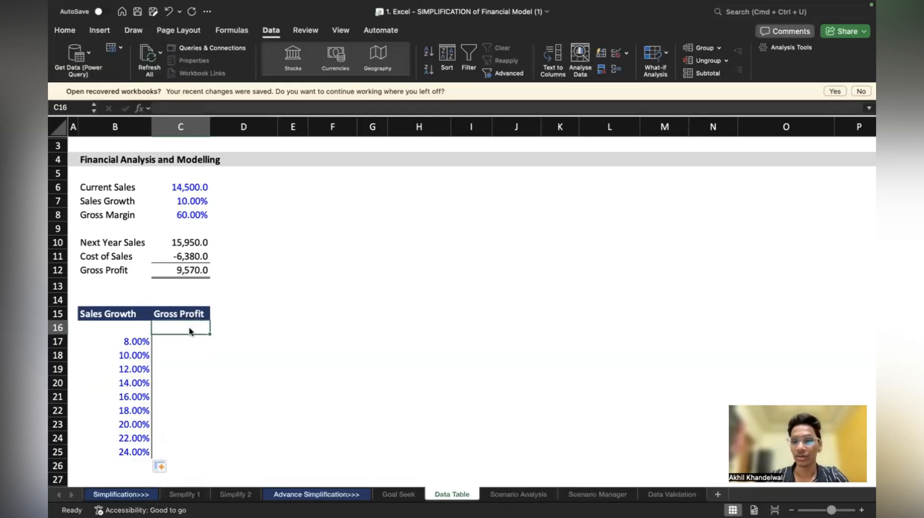
text(=)
click(195, 271)
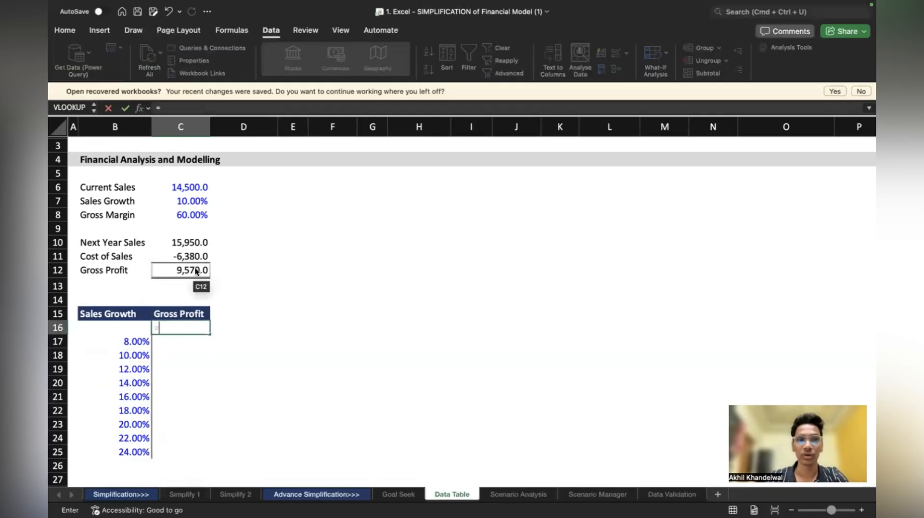
key(Return)
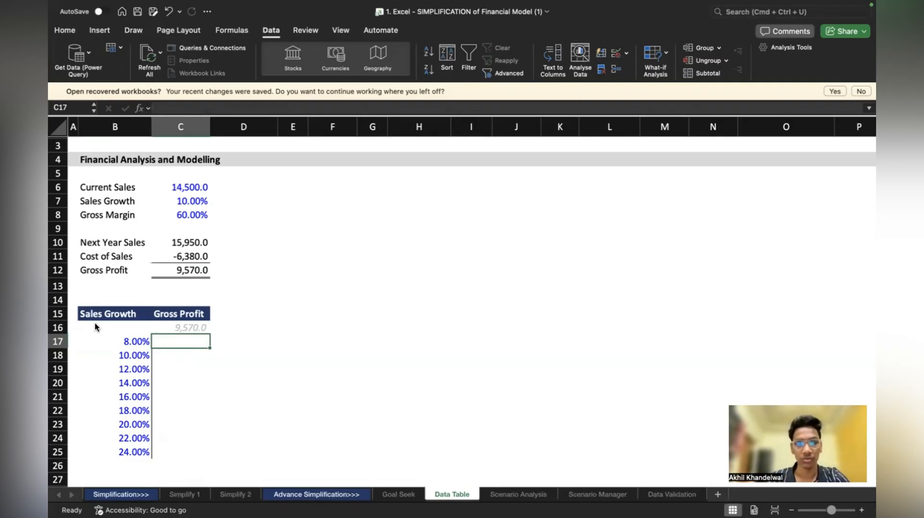
Create a one-variable data table over B16:C25 with Sales Growth in C7 as the column input cell
drag(98, 324, 160, 327)
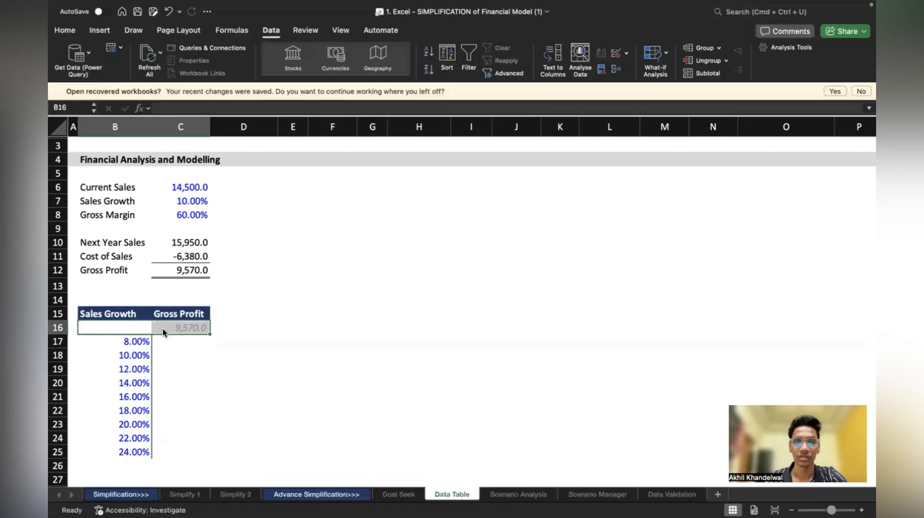
click(73, 410)
drag(91, 329, 195, 456)
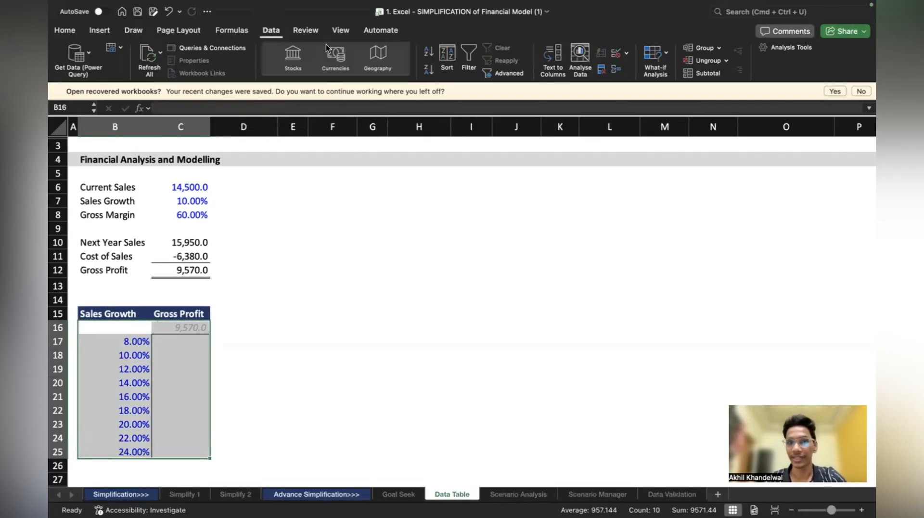
click(666, 55)
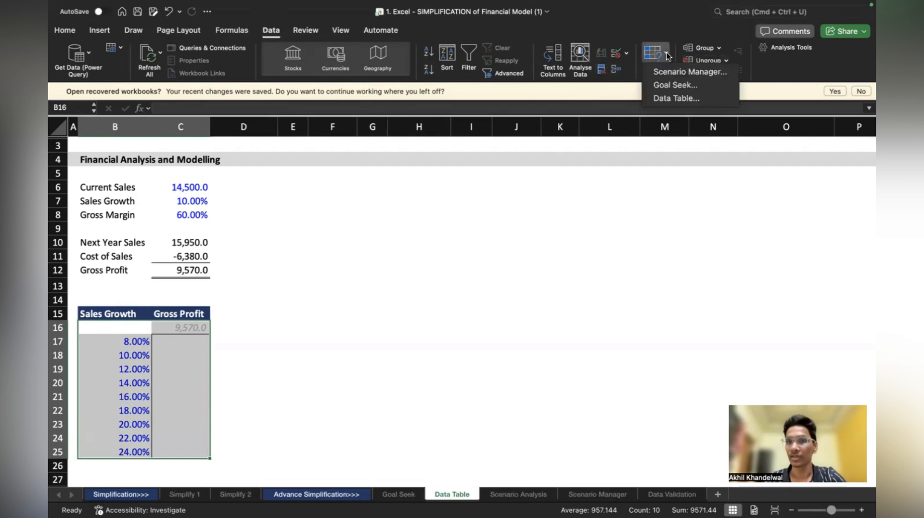
click(668, 92)
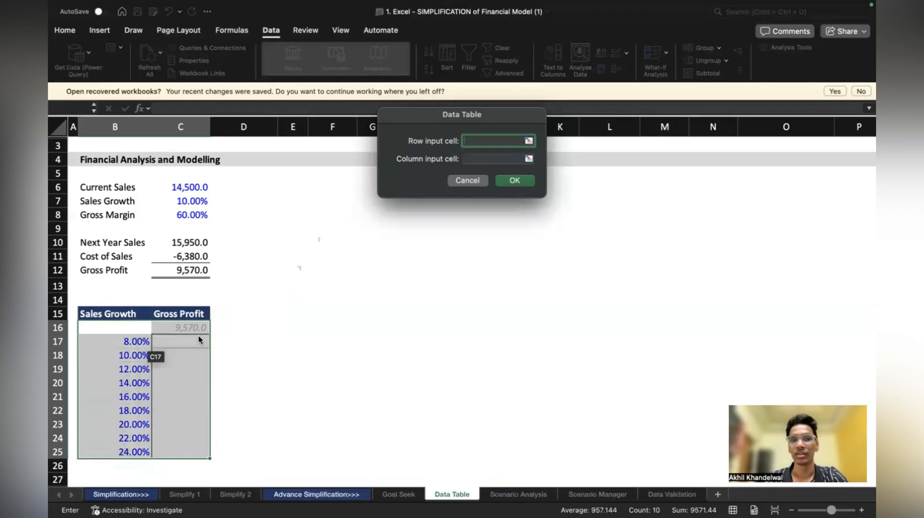
click(484, 160)
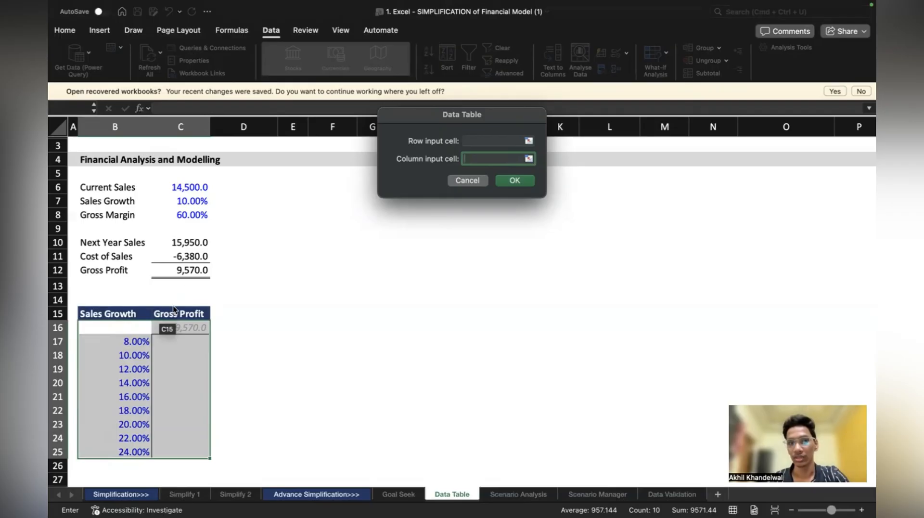
click(198, 202)
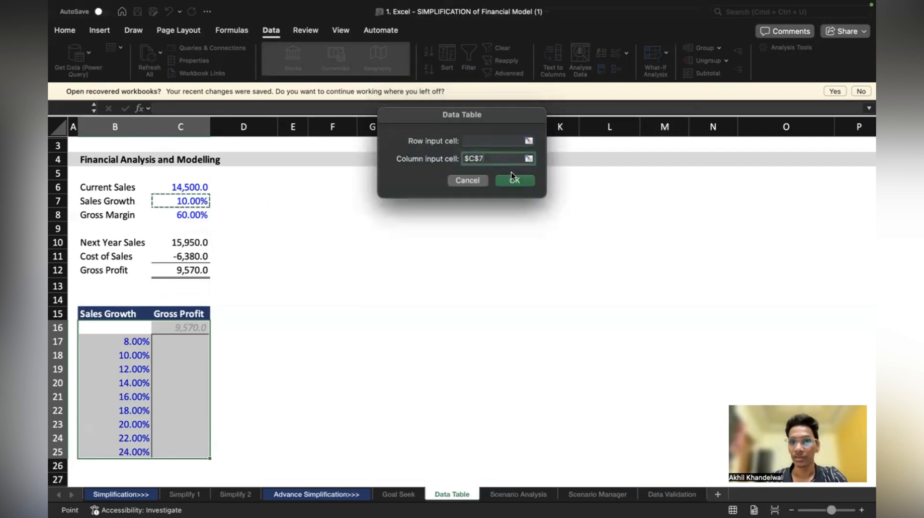
click(514, 181)
click(514, 181)
click(265, 329)
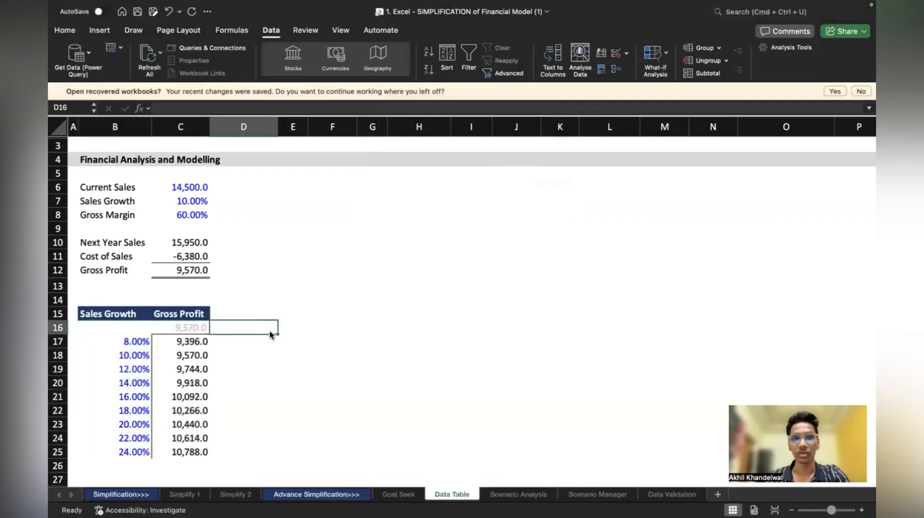
Review the calculated gross profits in C17:C25 against the sales growth rates in B17:B25
scroll(227, 362, down, 1)
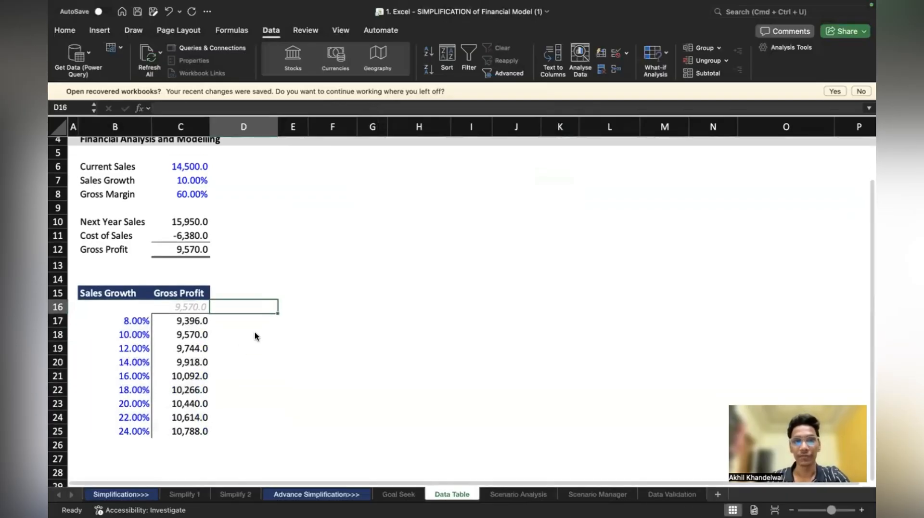
drag(187, 317, 193, 429)
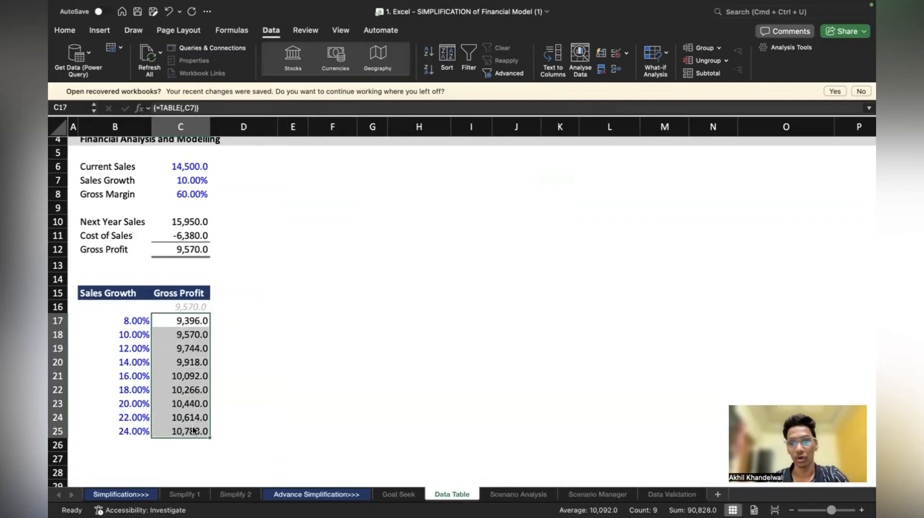
click(264, 346)
click(126, 322)
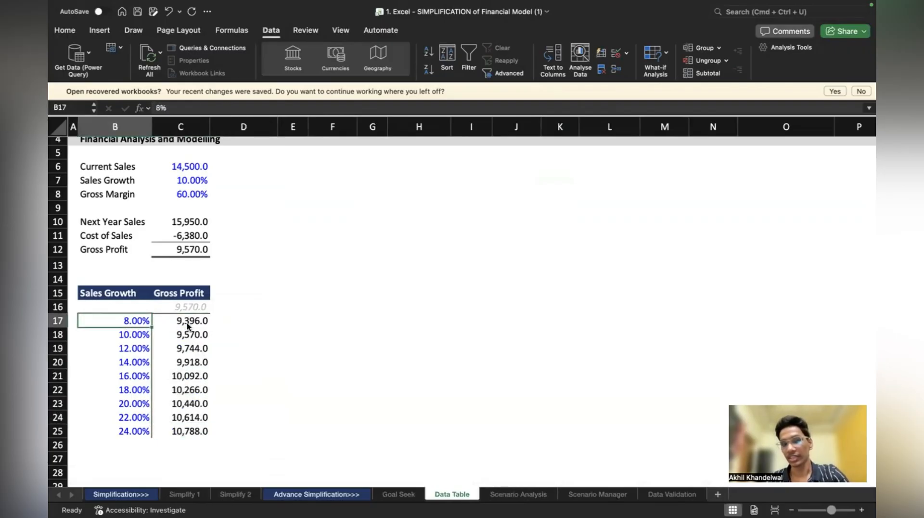
click(126, 334)
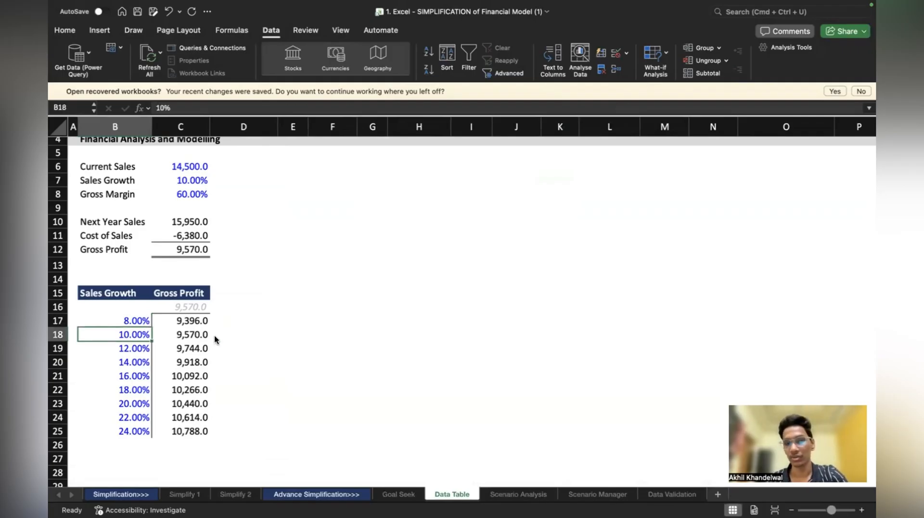
drag(130, 319, 196, 415)
click(236, 387)
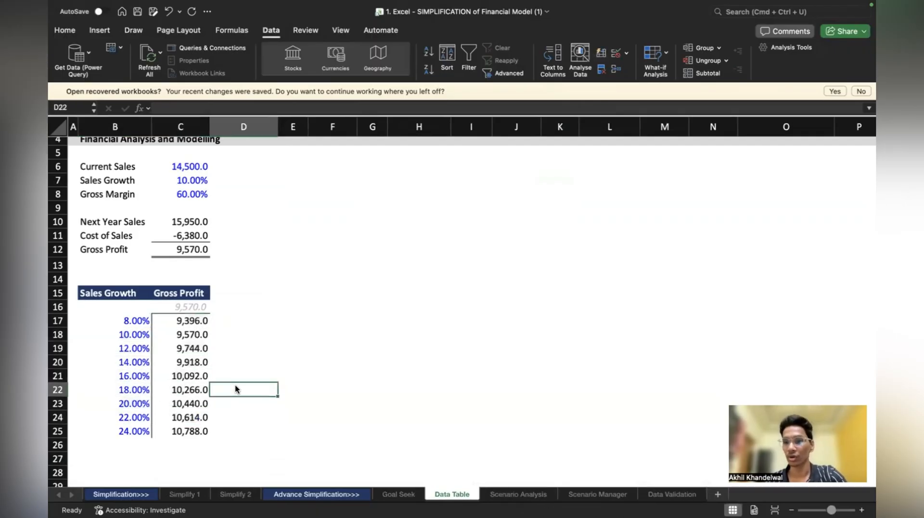
Compare the data table's 10% row with the model's Sales Growth in row 7 and Gross Profit in row 12
click(131, 336)
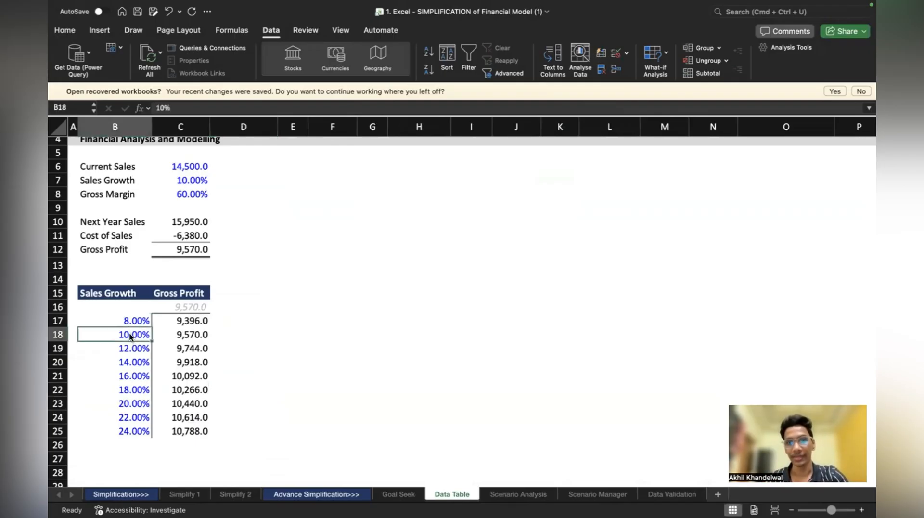
drag(139, 336, 175, 337)
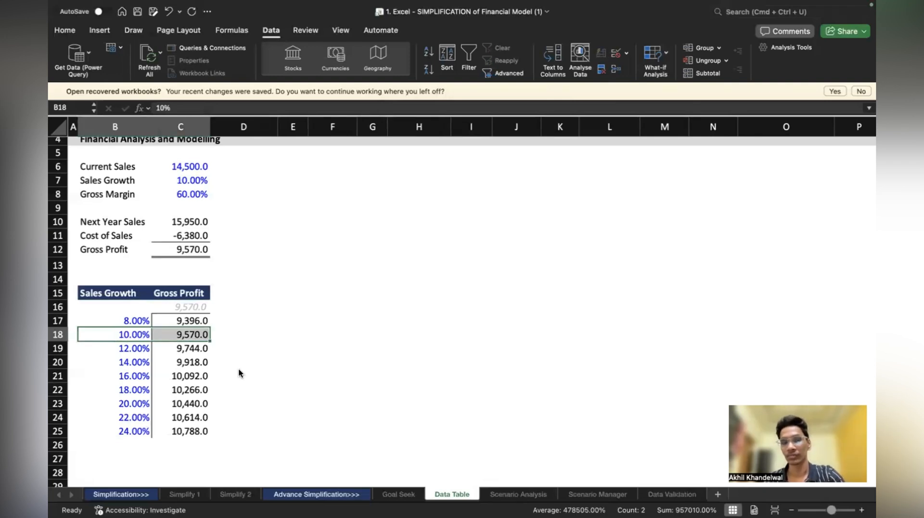
scroll(224, 227, up, 3)
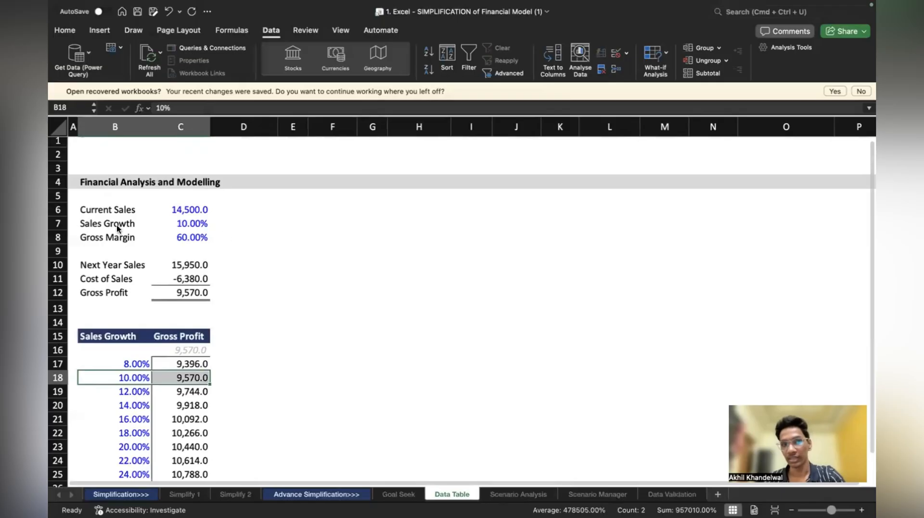
drag(116, 224, 184, 219)
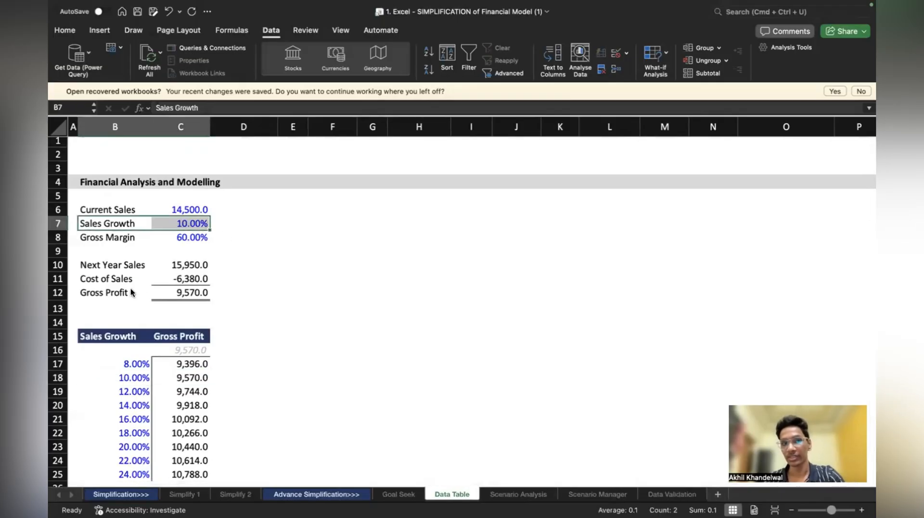
drag(126, 292, 184, 292)
click(251, 287)
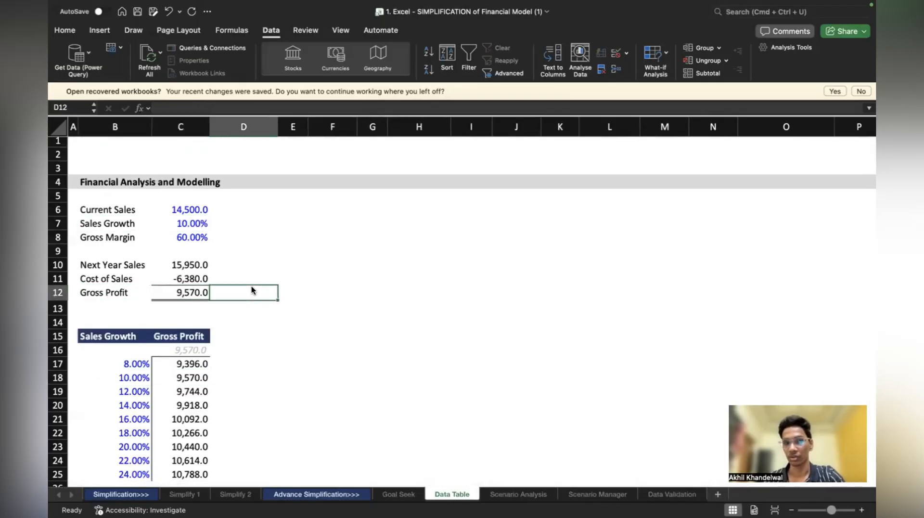
scroll(251, 287, down, 5)
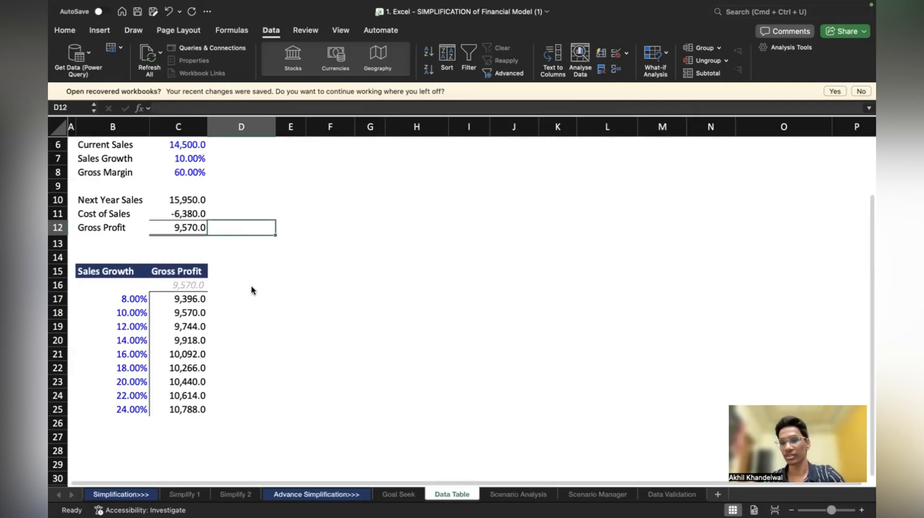